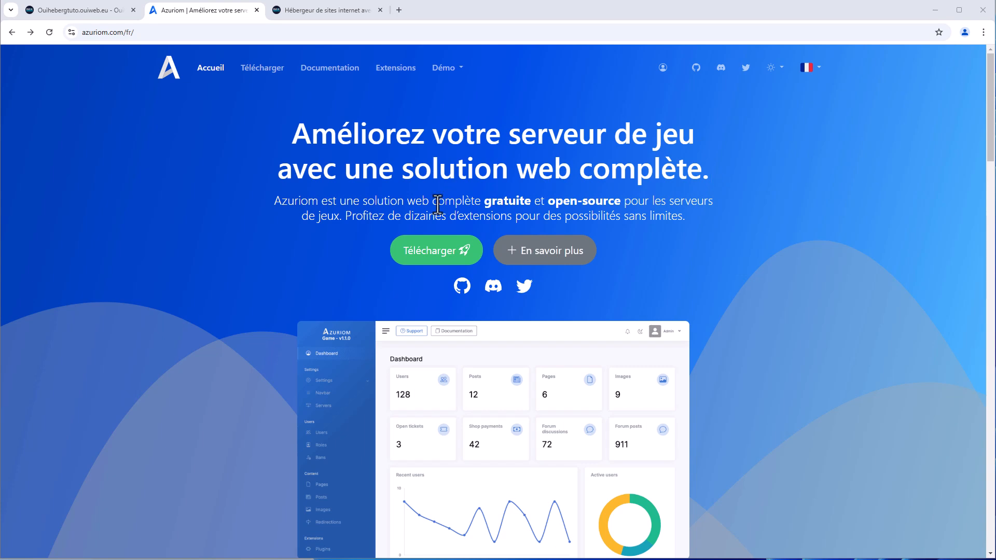
Download the Azuriom v1.2.2 installer (AzuriomInstaller.zip) from the Azuriom website's download page
click(442, 254)
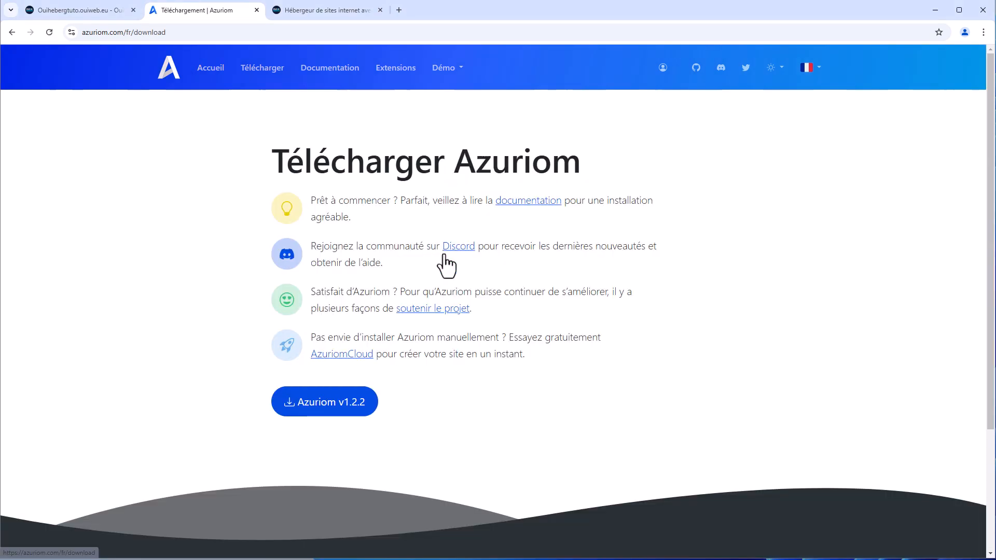
click(330, 404)
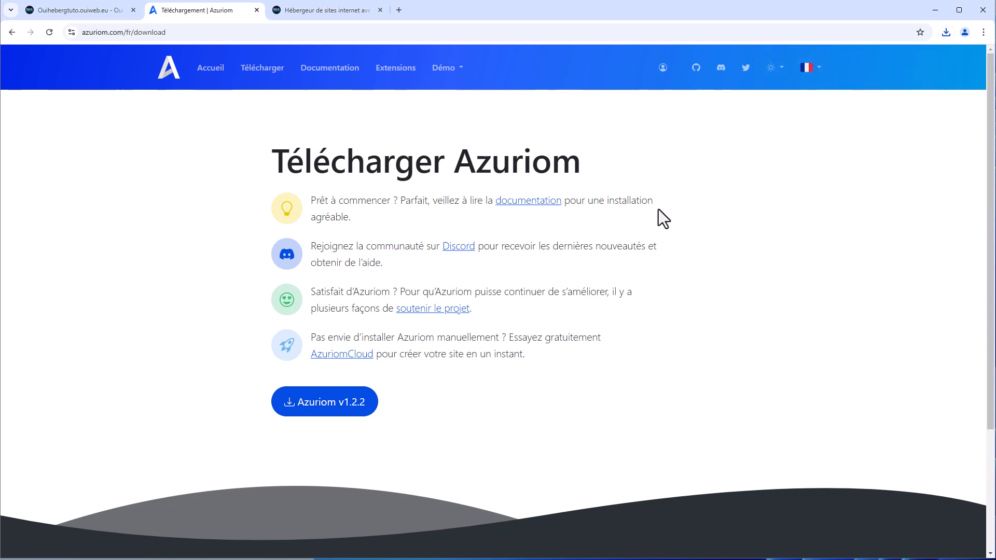
click(334, 10)
Check the Web Découverte plan's 2.99€ price on the OuiHeberg hosting page
scroll(524, 257, up, 10)
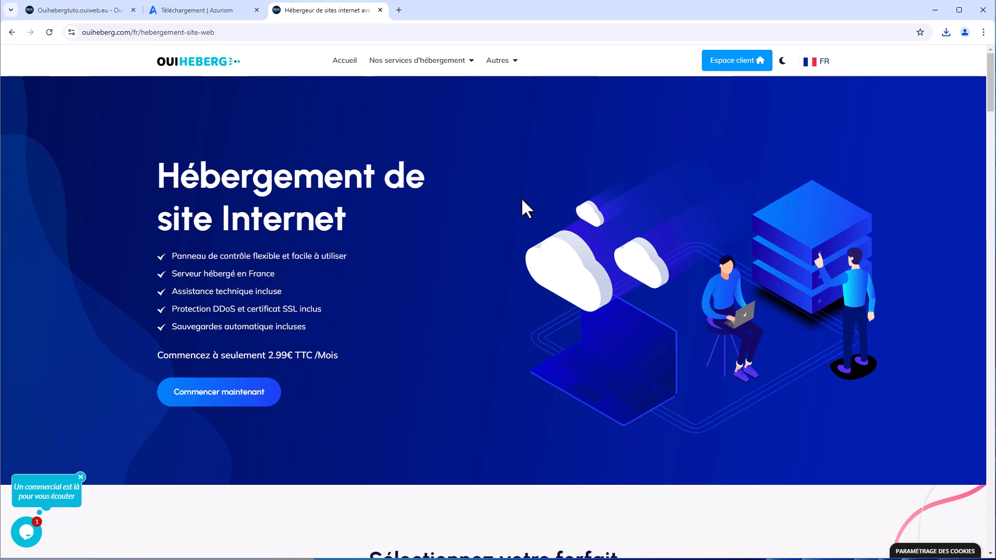
scroll(521, 207, down, 8)
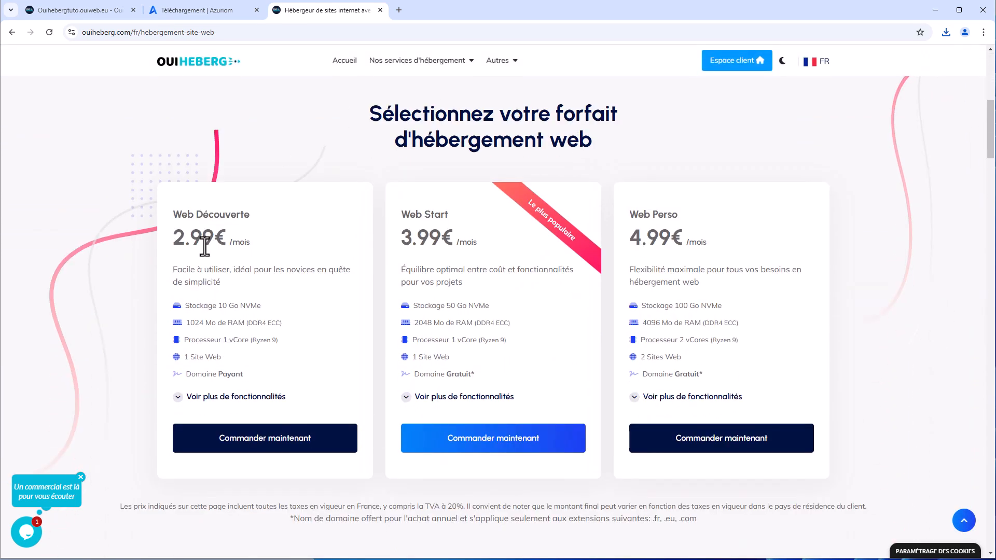
drag(173, 238, 239, 242)
click(239, 243)
Log into cPanel from the Web Découverte hosting plan's product page
click(91, 12)
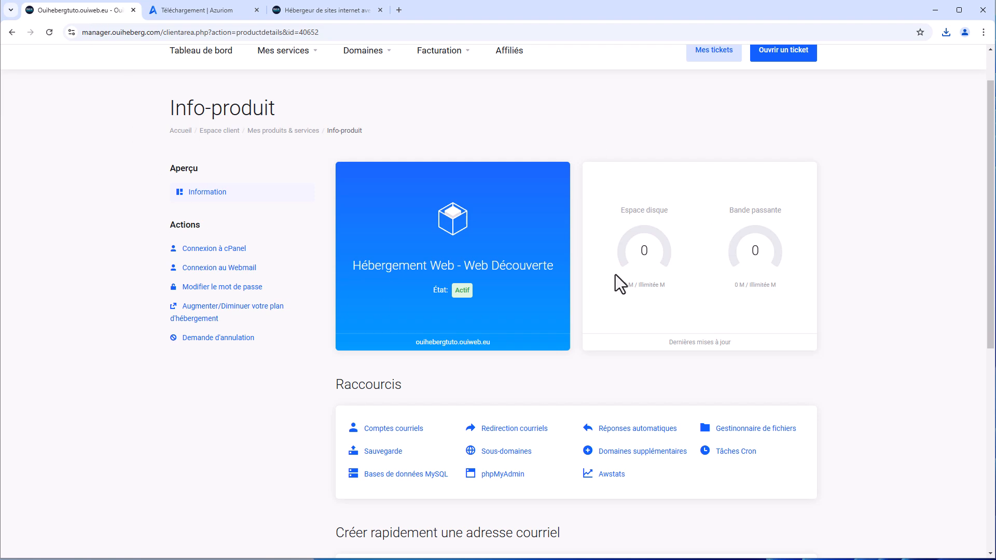
scroll(622, 260, up, 1)
scroll(651, 148, down, 2)
scroll(649, 148, up, 1)
scroll(650, 156, down, 2)
scroll(650, 155, up, 1)
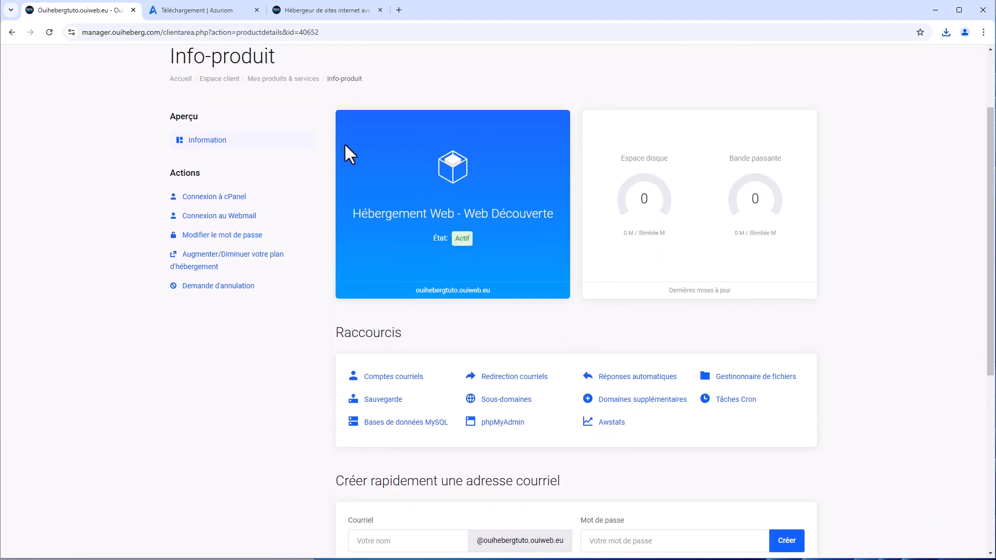
click(220, 197)
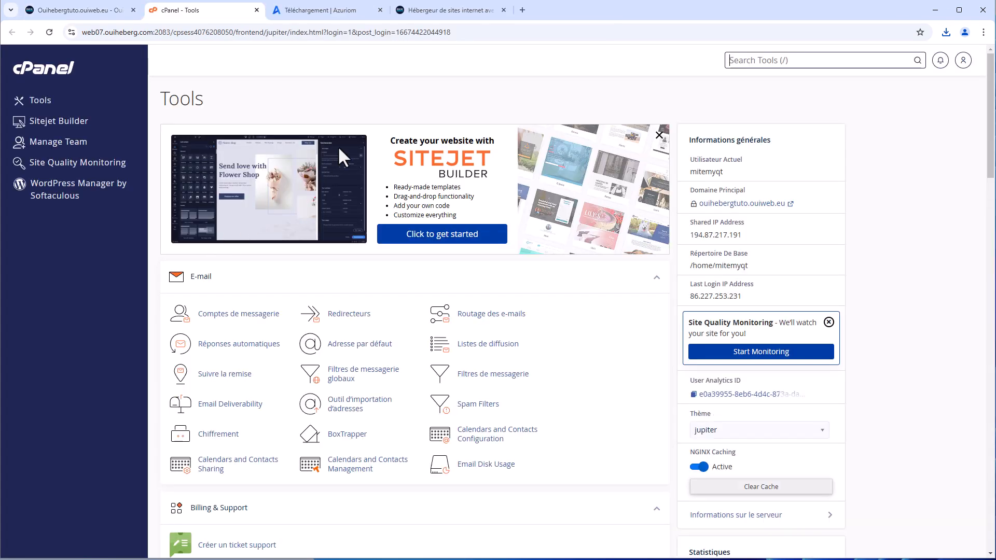
Switch the NGINX Caching toggle on the cPanel Tools page to Inactive
middle_click(535, 271)
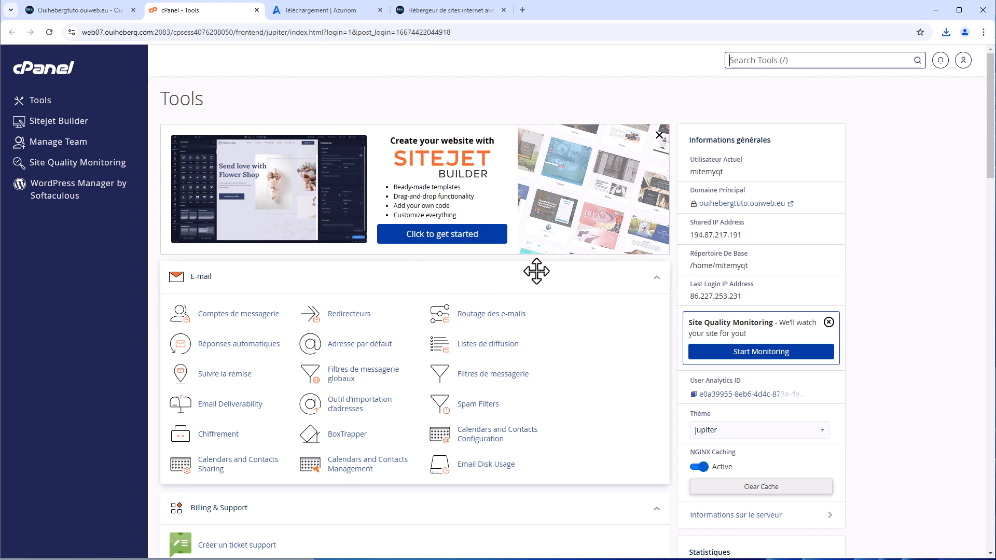
scroll(544, 287, up, 1)
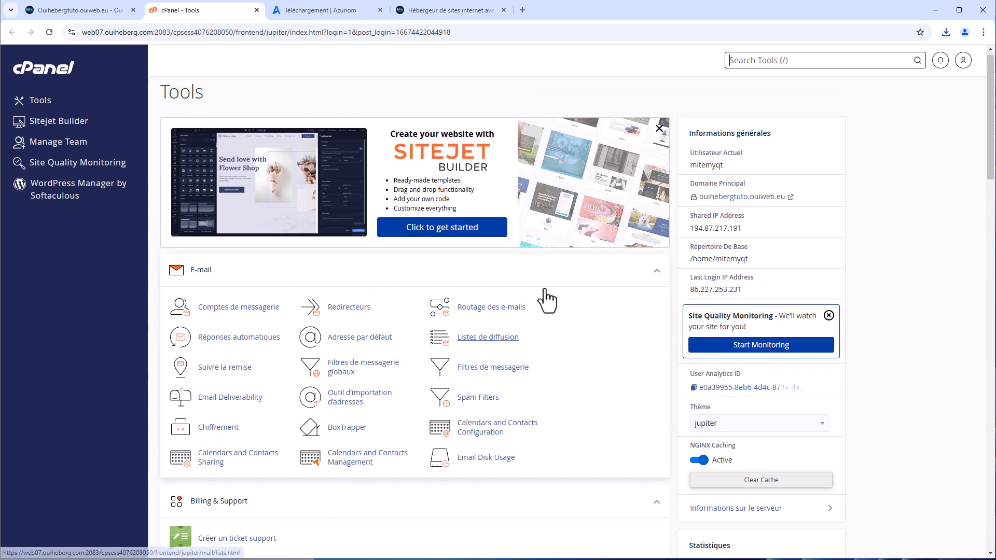
middle_click(543, 286)
scroll(544, 286, down, 1)
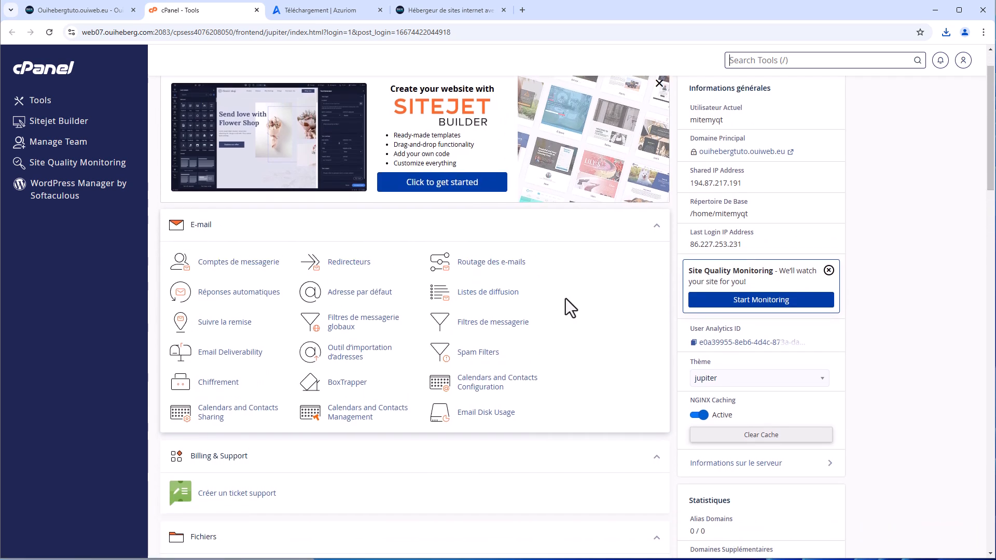
click(697, 419)
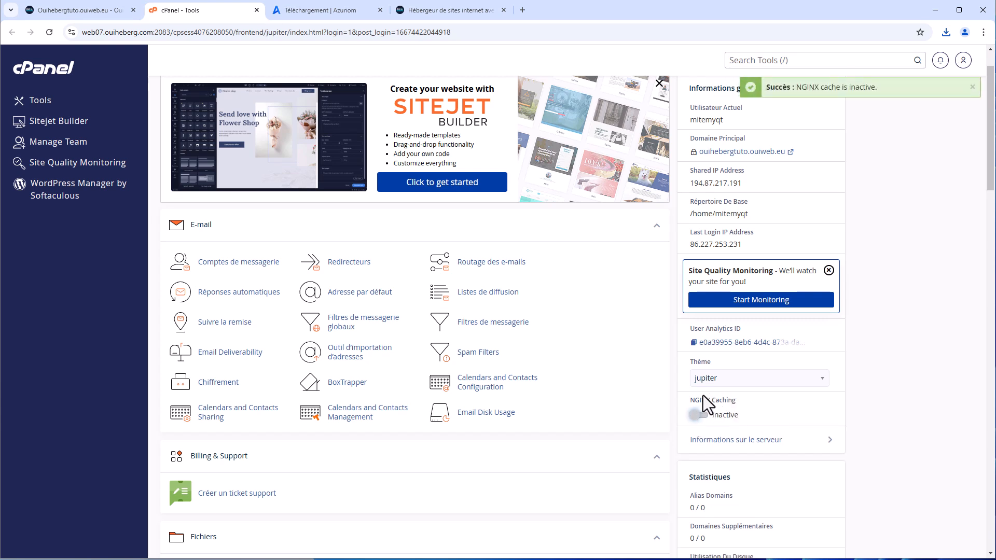
drag(222, 13, 442, 14)
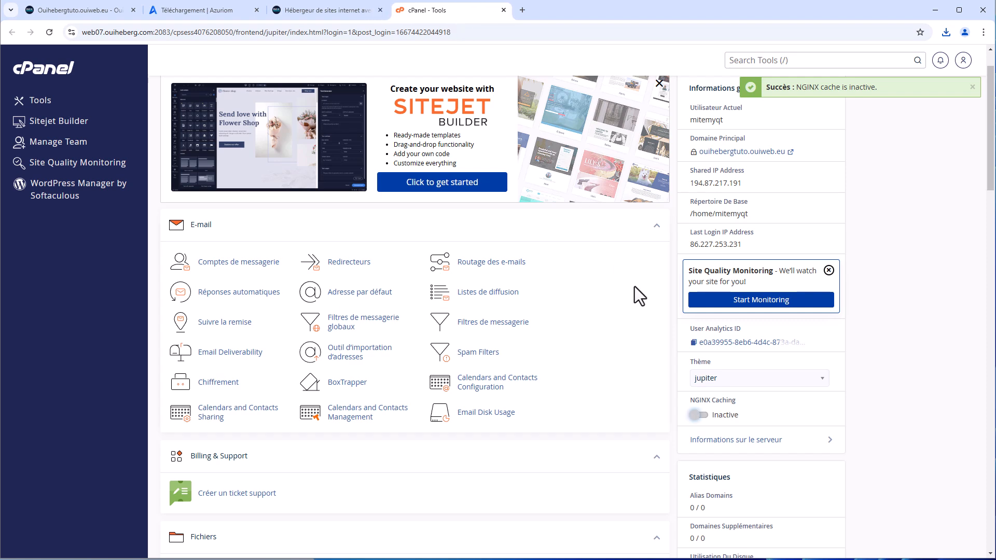
scroll(814, 332, down, 2)
scroll(814, 333, down, 4)
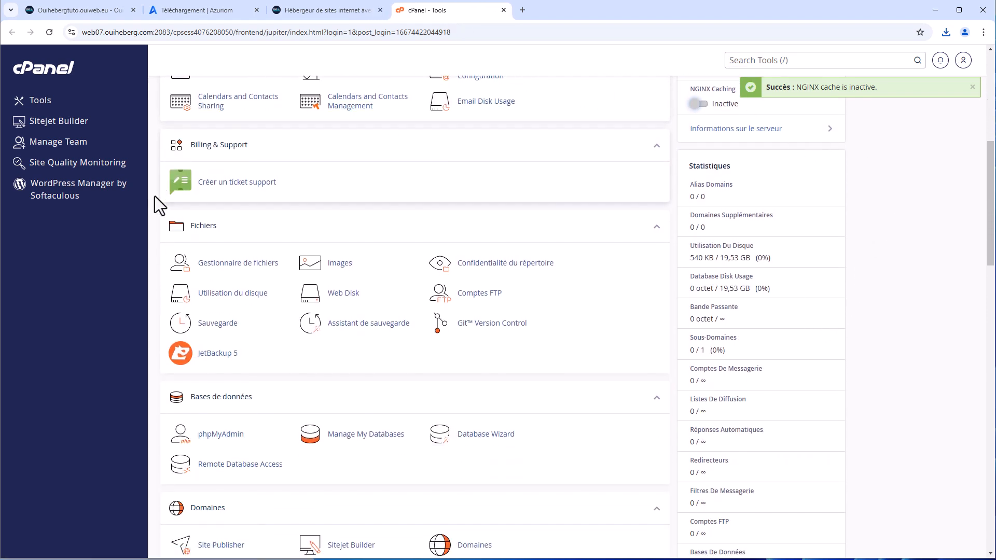
Open public_html in File Manager and enable showing hidden files in the preferences
click(232, 264)
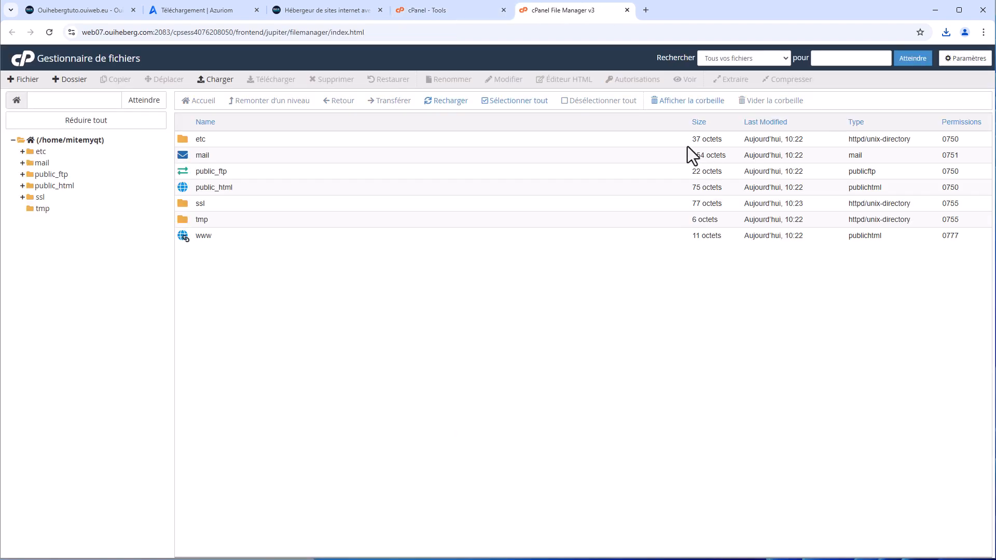
double_click(270, 189)
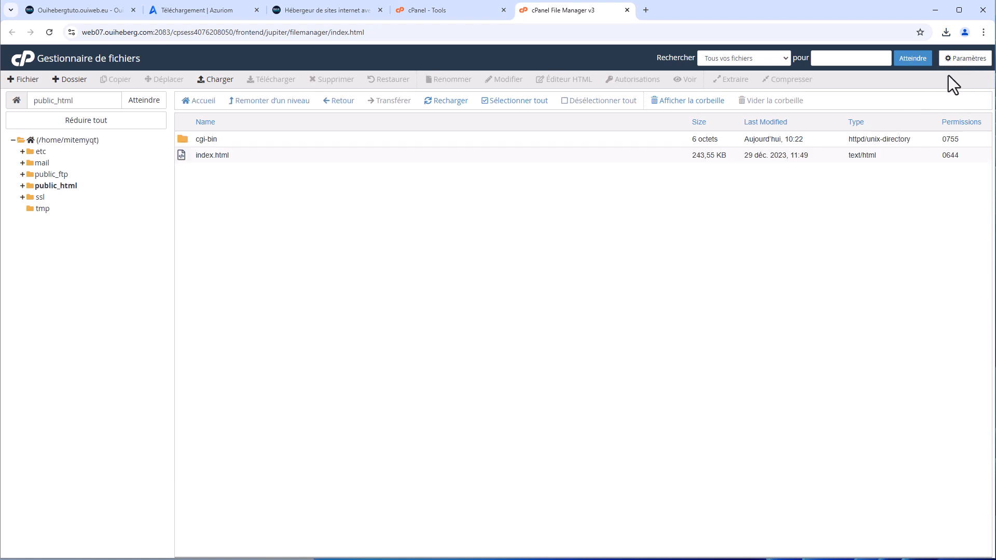
click(963, 63)
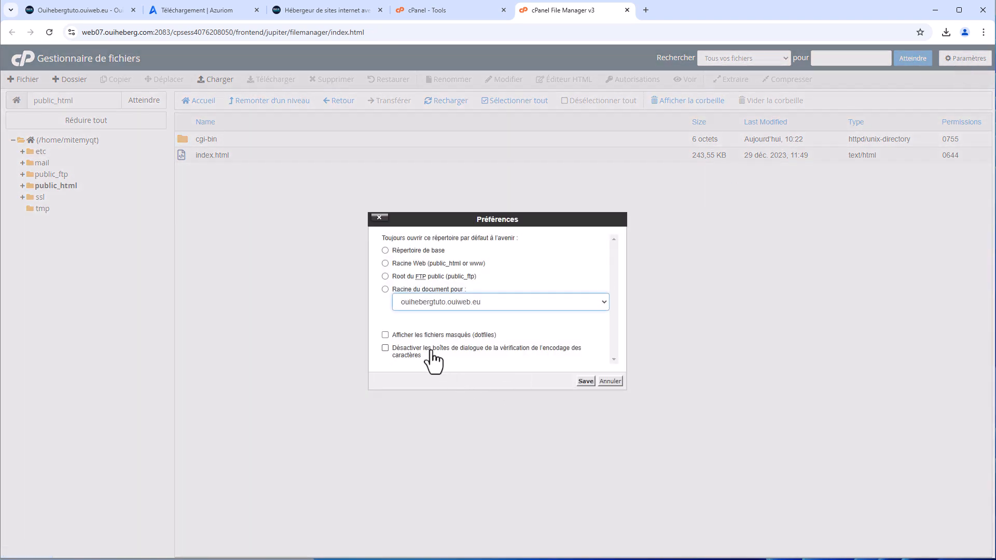
click(424, 337)
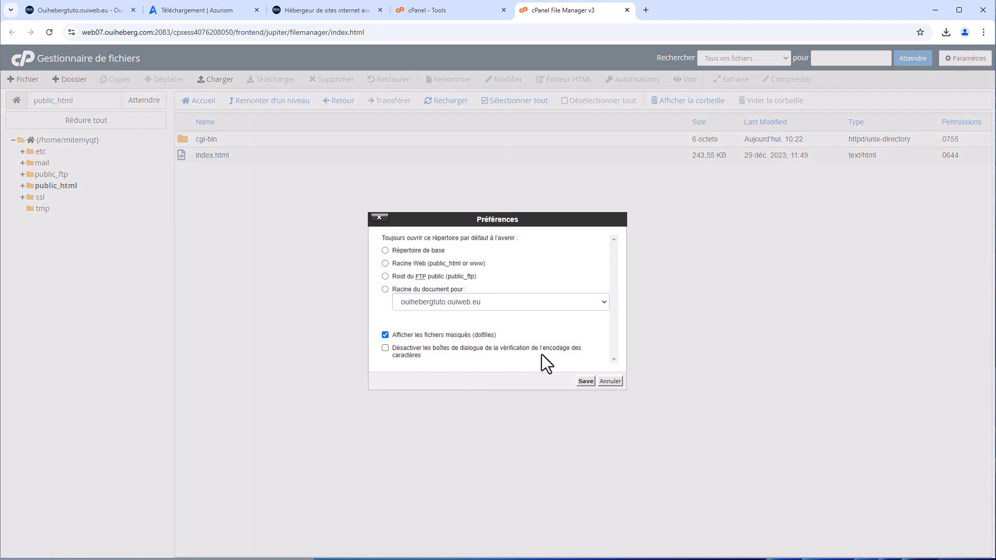
click(586, 382)
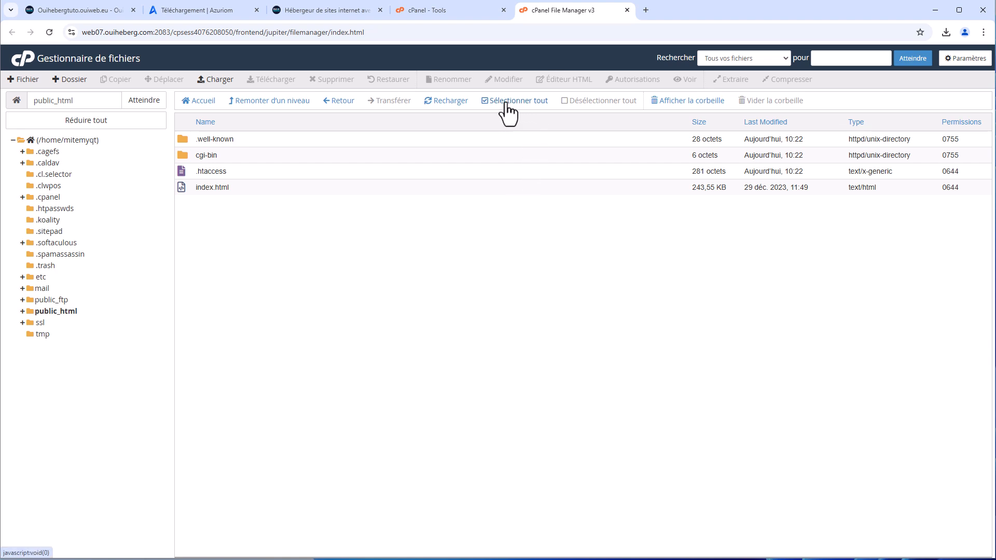
Select all four items in public_html and move them to the trash
click(524, 104)
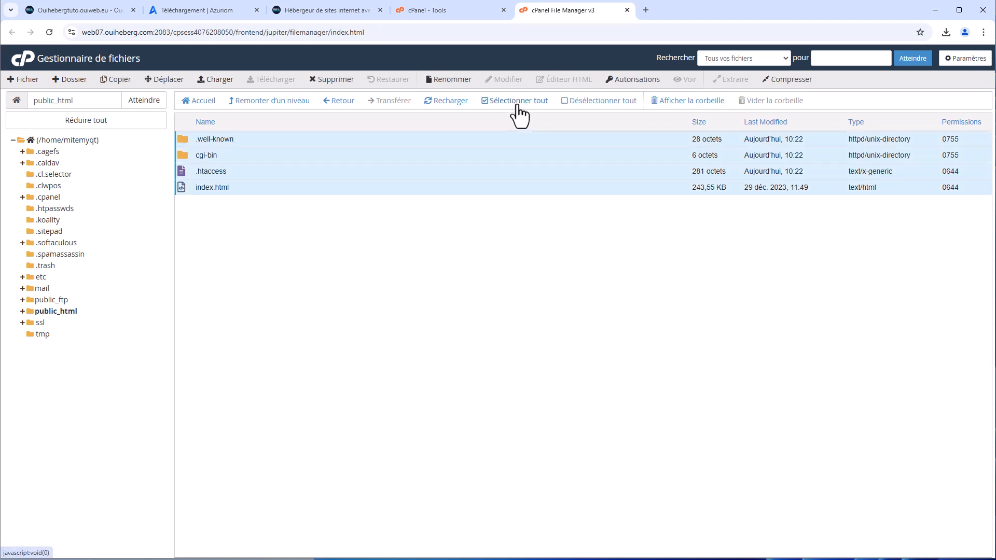
click(332, 78)
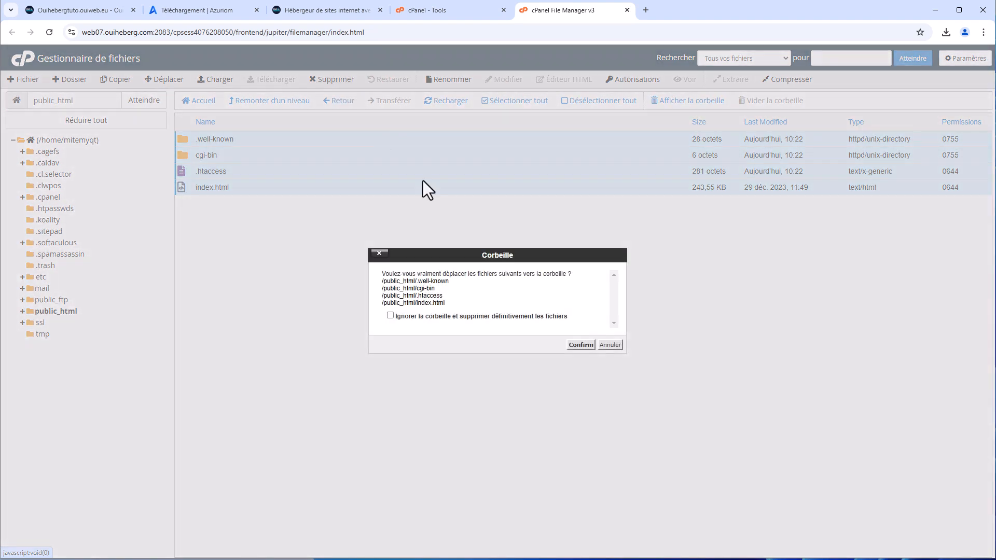
click(588, 346)
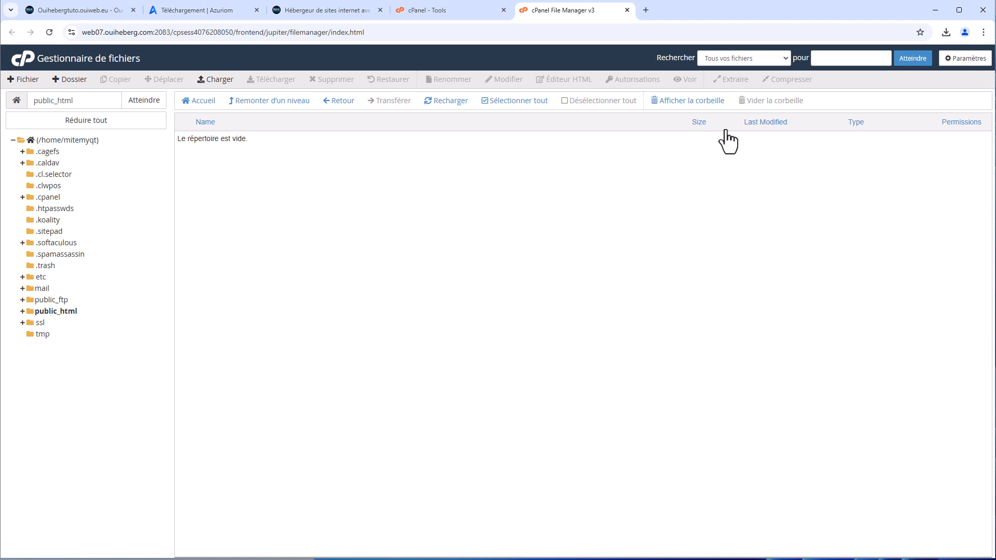
Upload AzuriomInstaller.zip from the Téléchargements folder into public_html
click(210, 81)
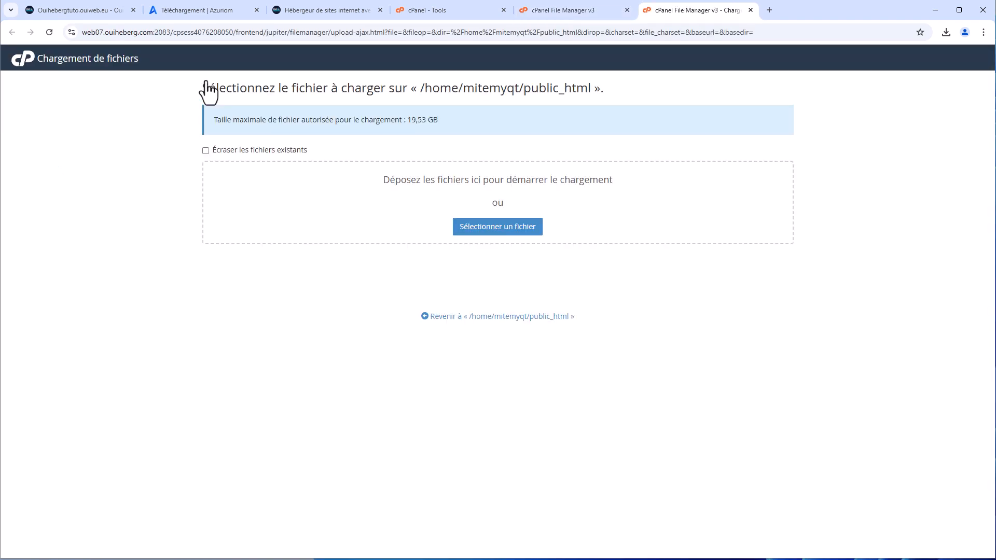
click(508, 229)
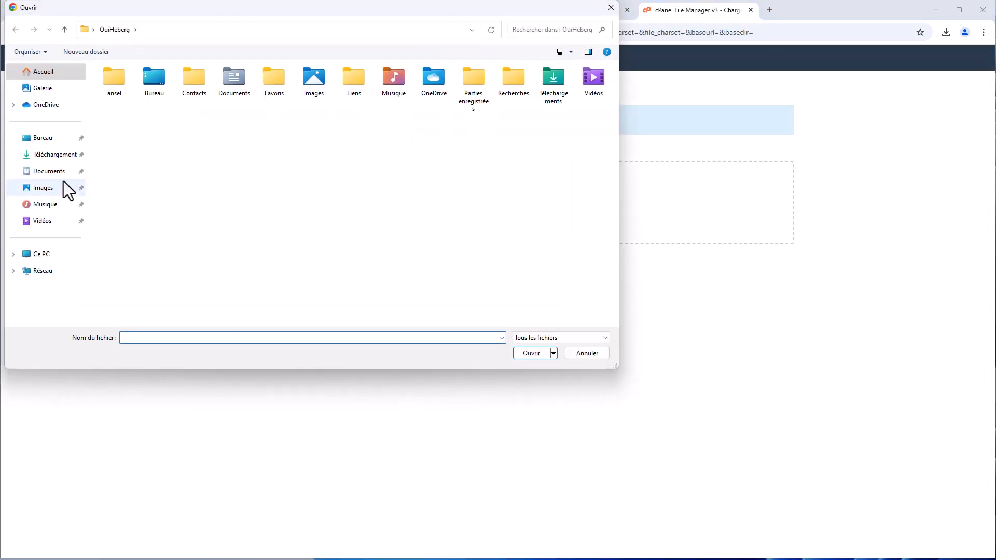
click(56, 156)
click(150, 99)
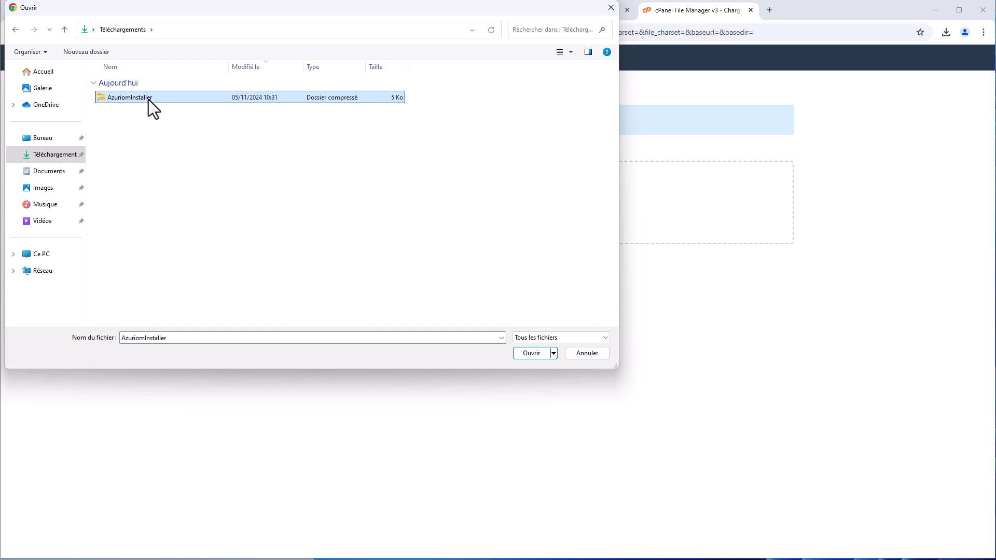
double_click(149, 100)
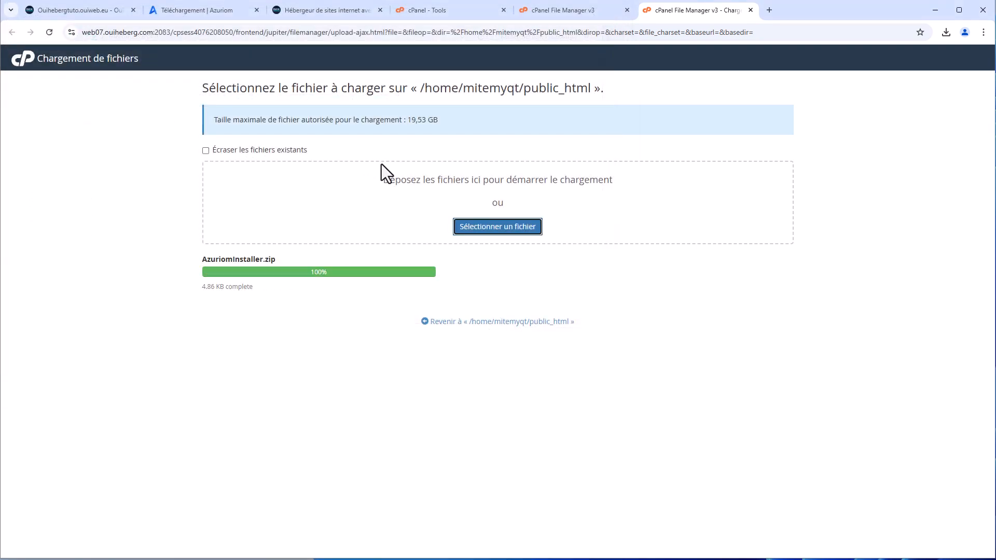
click(462, 322)
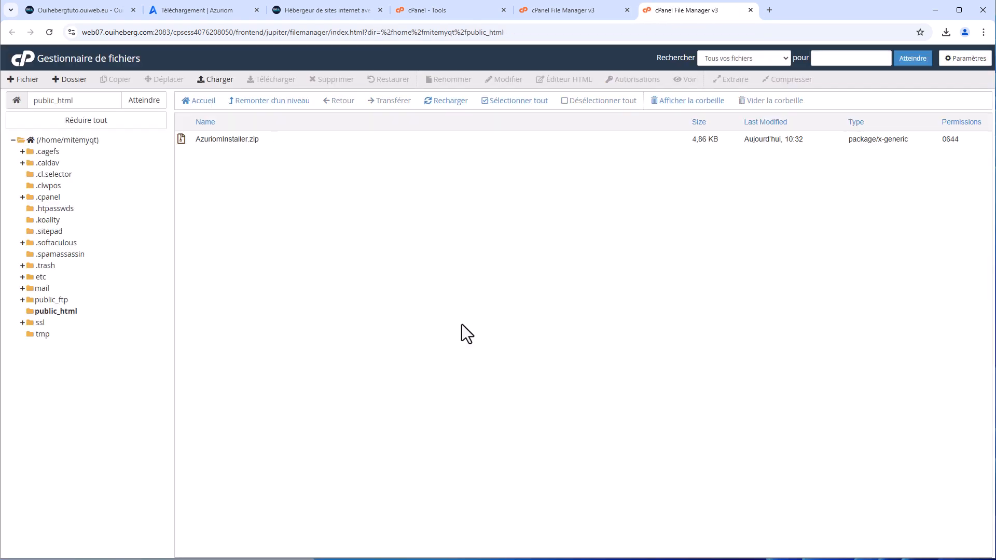
Extract AzuriomInstaller.zip into public_html
click(232, 139)
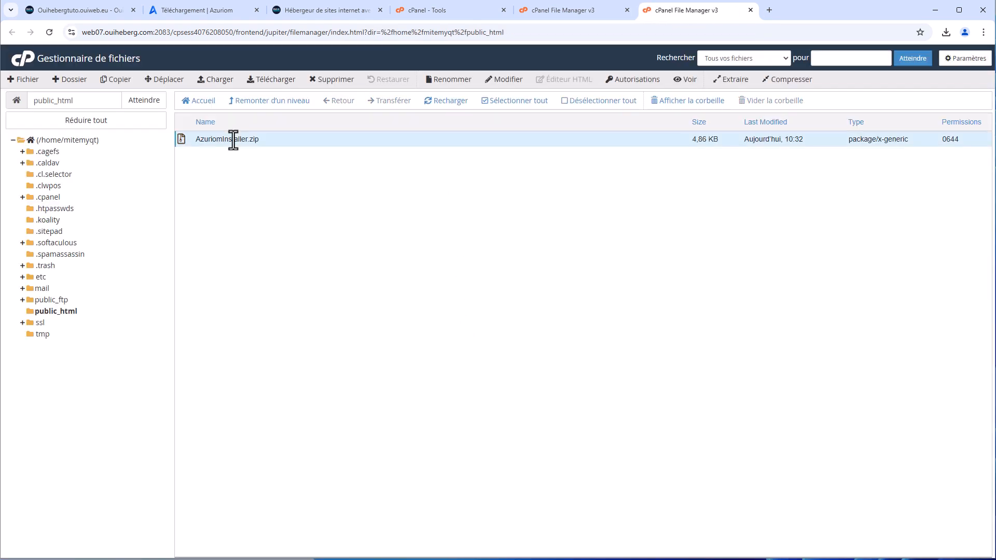
click(731, 83)
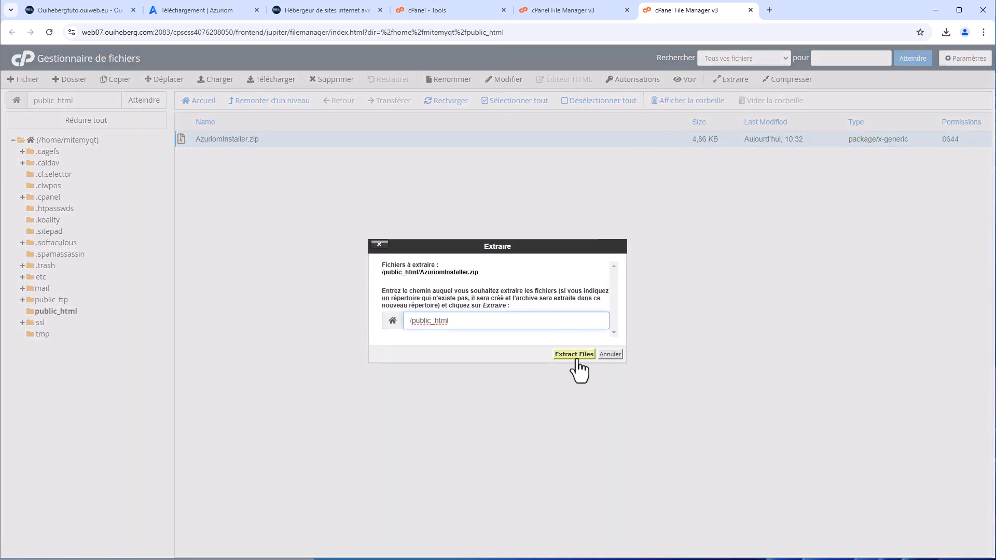
click(574, 355)
click(664, 407)
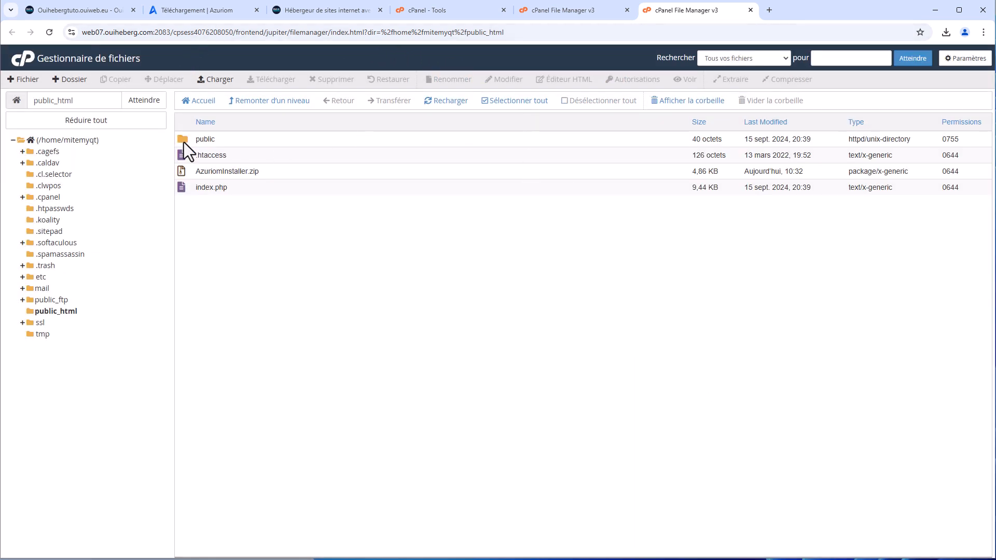
Delete the leftover AzuriomInstaller.zip and return to the cPanel Tools page
click(271, 171)
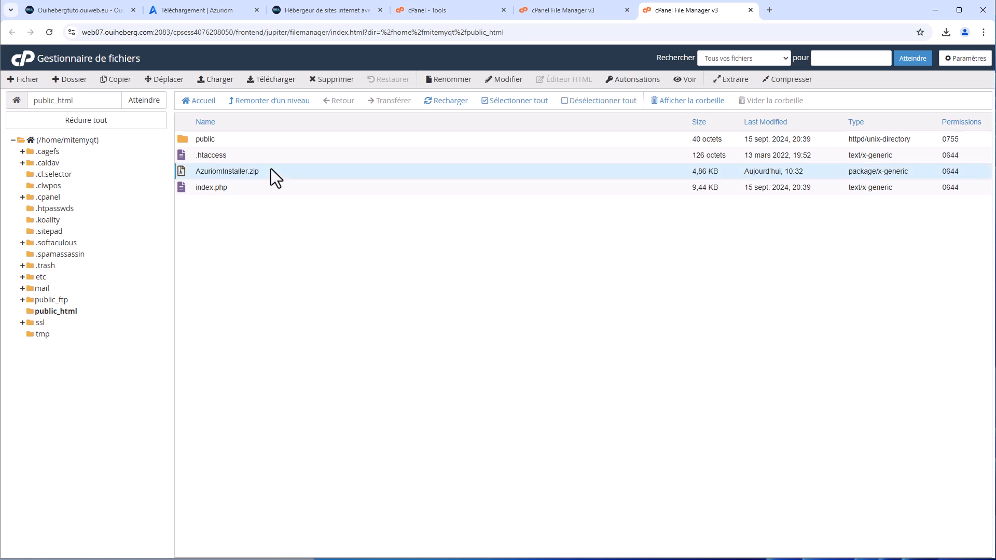
click(331, 79)
click(581, 334)
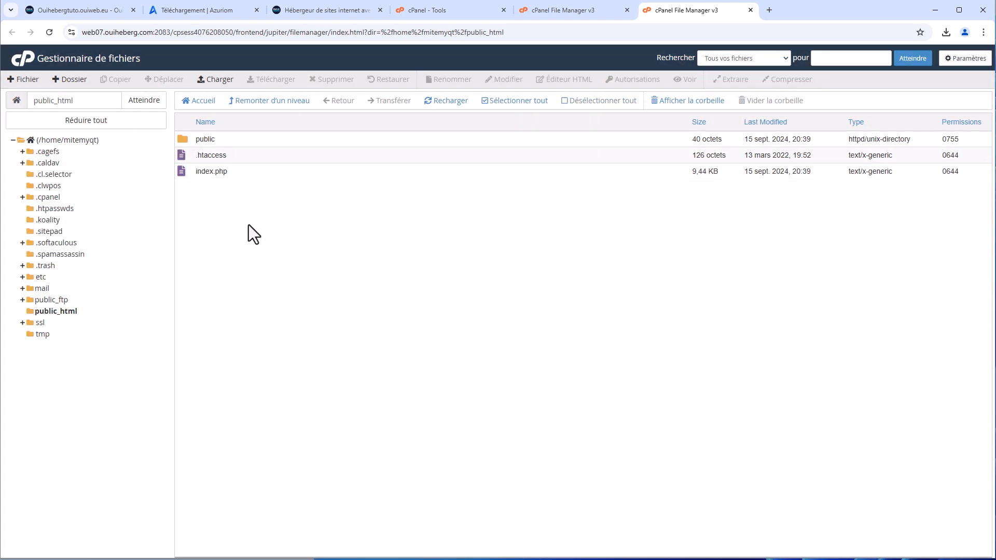
click(402, 11)
scroll(765, 281, up, 2)
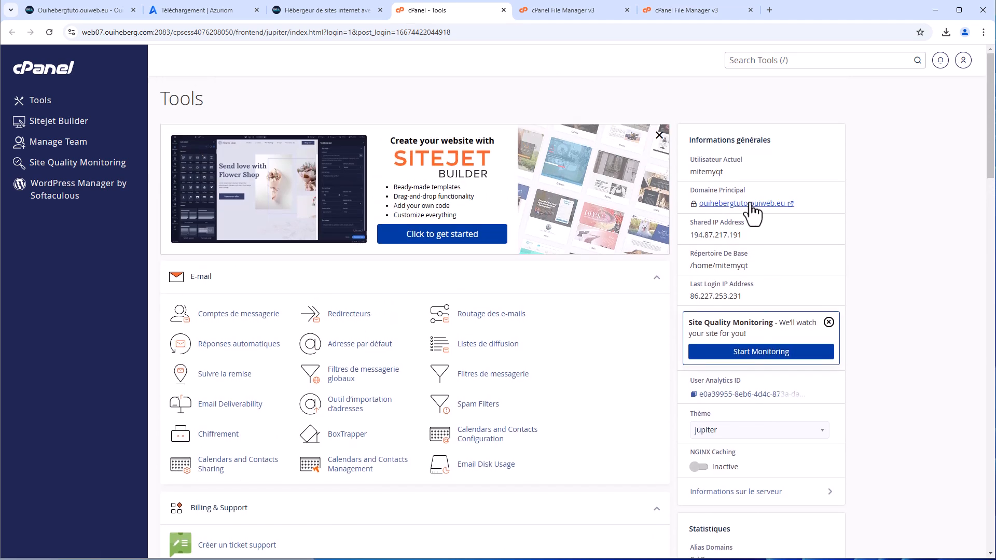
Open the main domain and run the Azuriom installer through requirements and file download to the database form
click(751, 216)
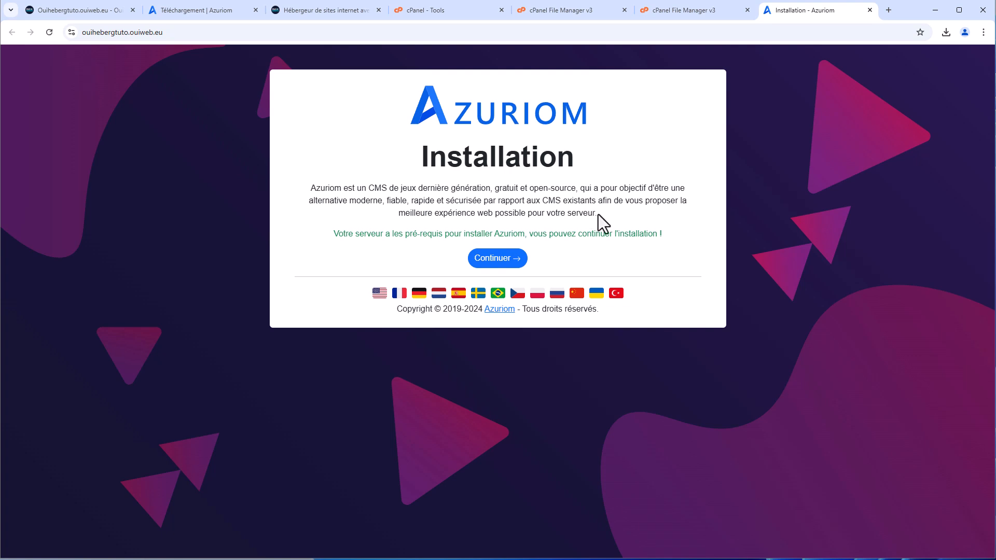
click(505, 268)
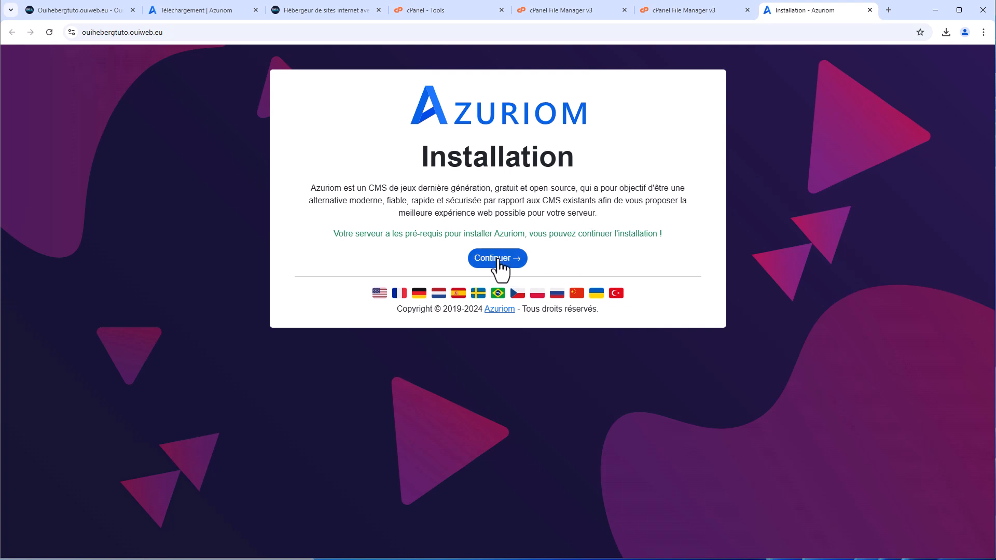
click(507, 239)
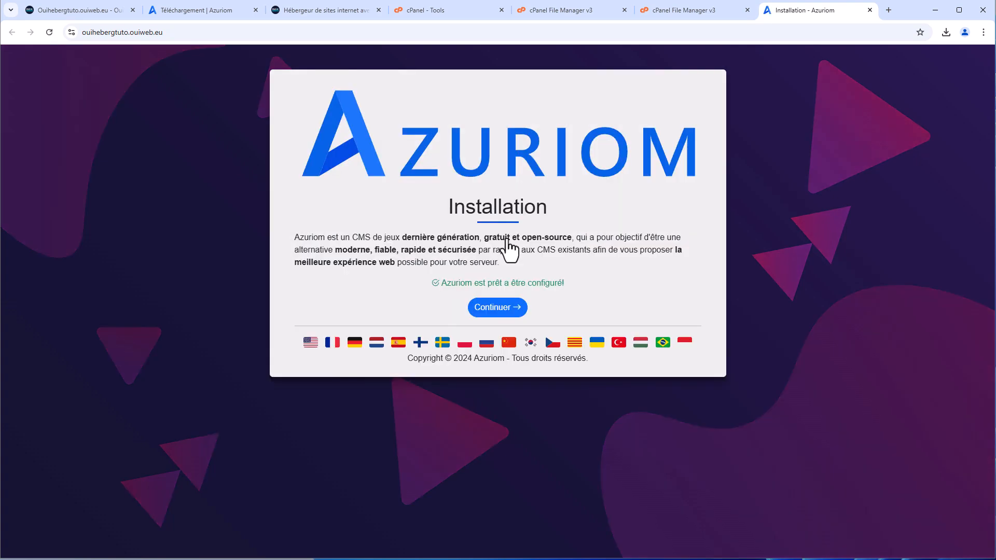
click(494, 310)
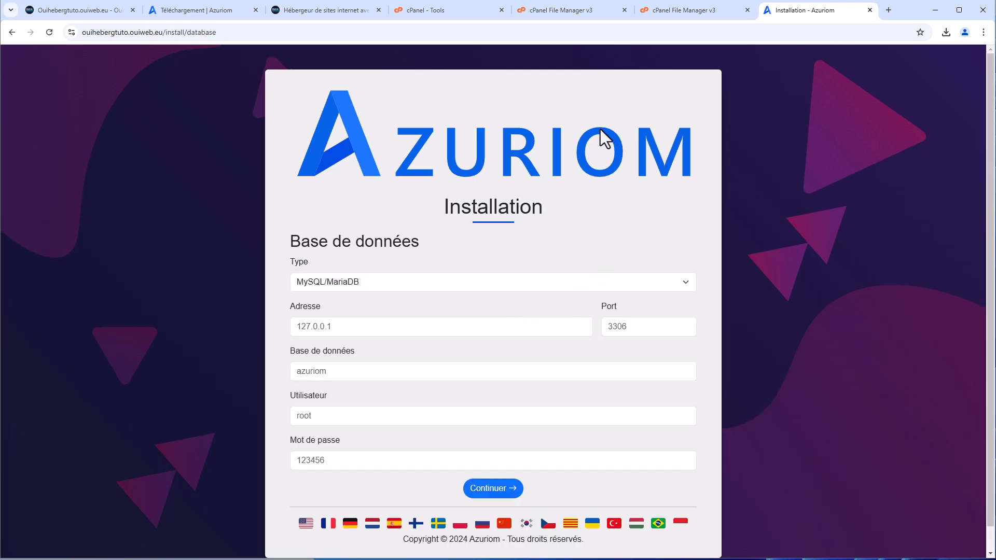
drag(457, 10, 675, 13)
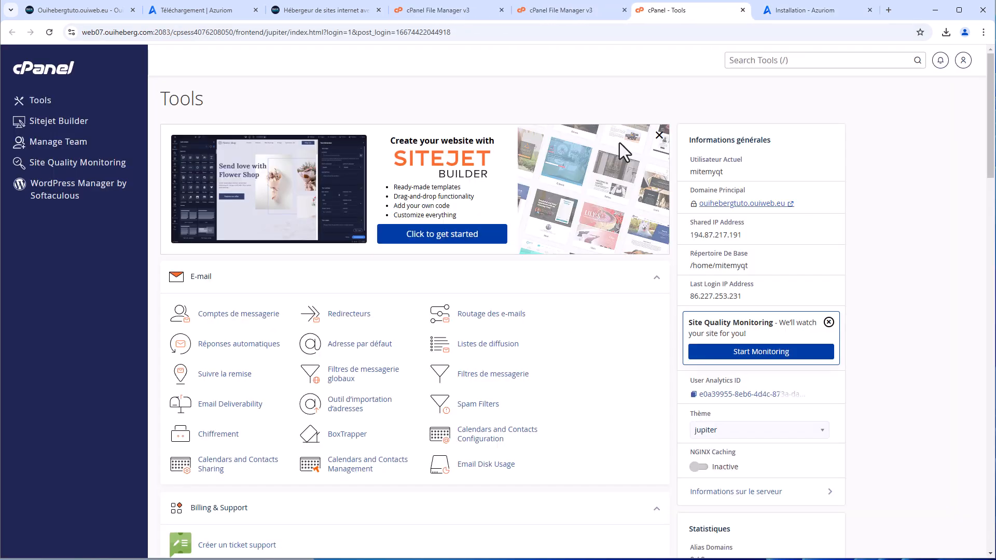
Create a database named cms with the cPanel Database Wizard
scroll(559, 335, down, 9)
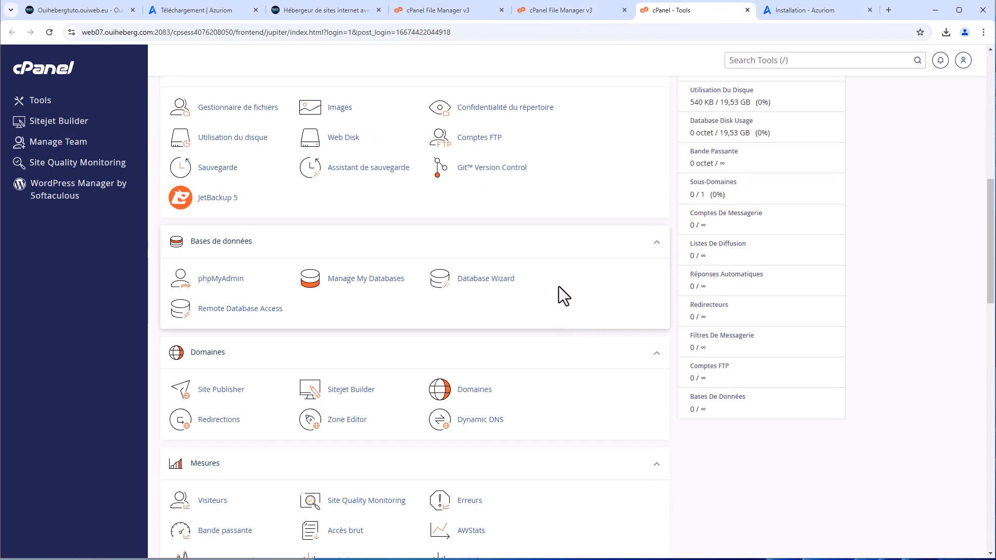
click(495, 284)
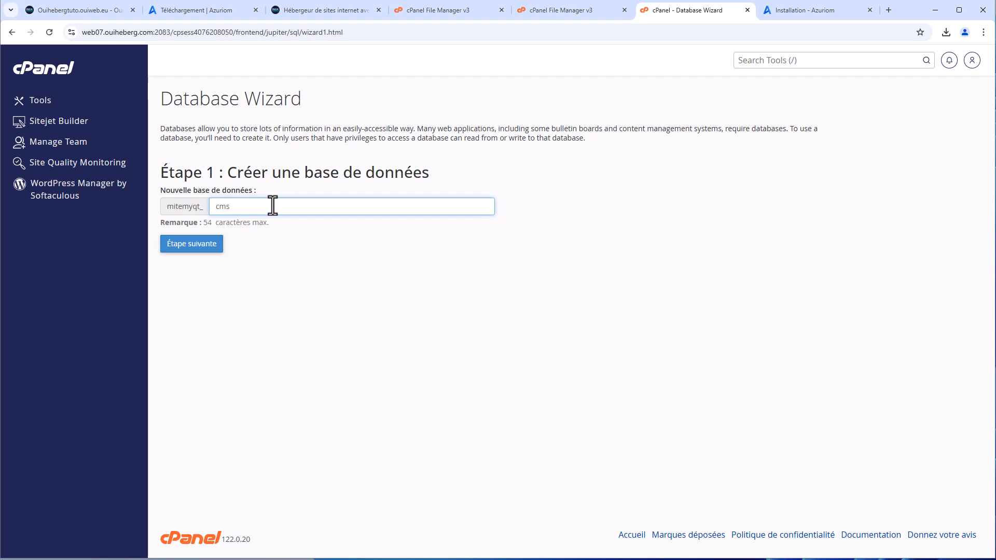
click(199, 249)
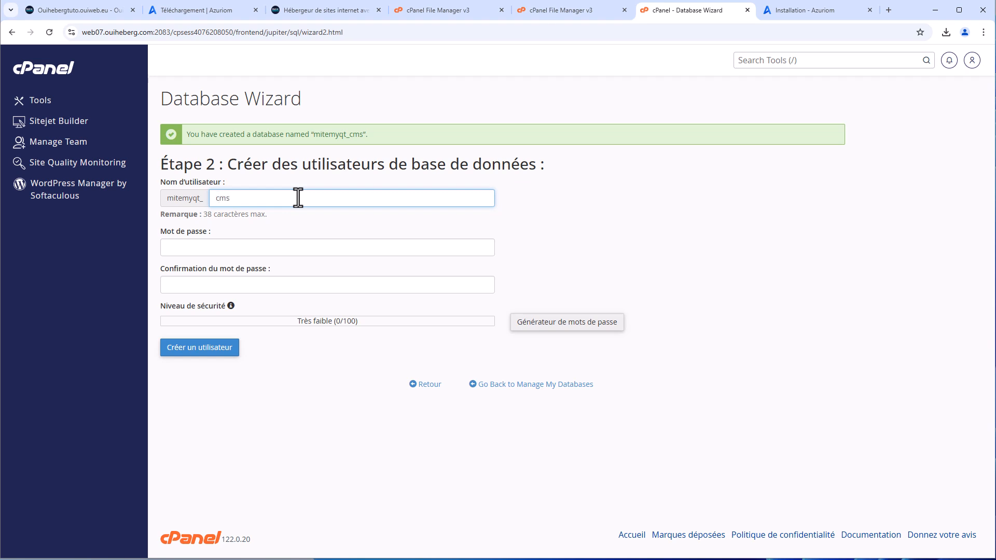
Create user cms with a generated password, also pasted into Azuriom's Mot de passe field
click(595, 329)
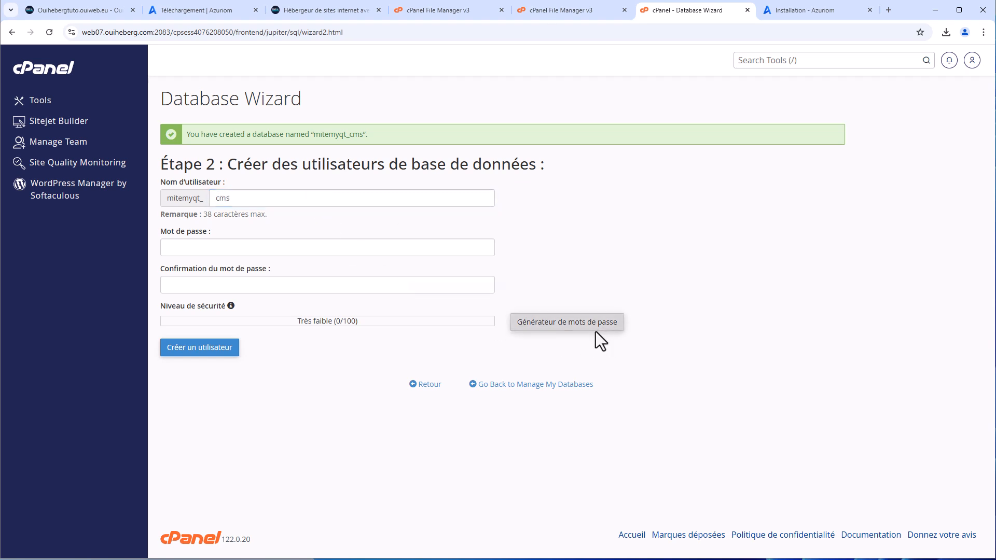
drag(479, 266, 378, 269)
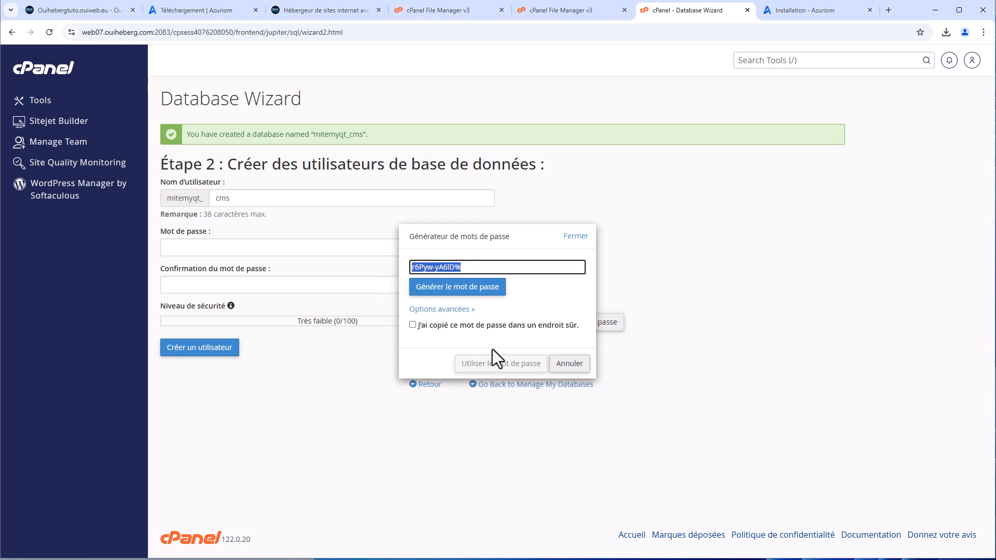
click(453, 324)
click(498, 364)
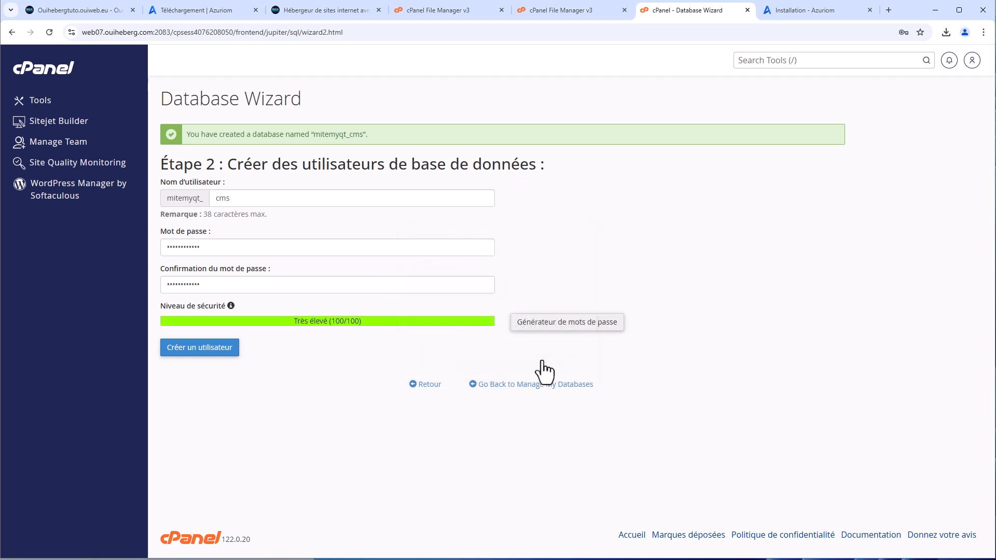
click(777, 15)
scroll(319, 416, down, 1)
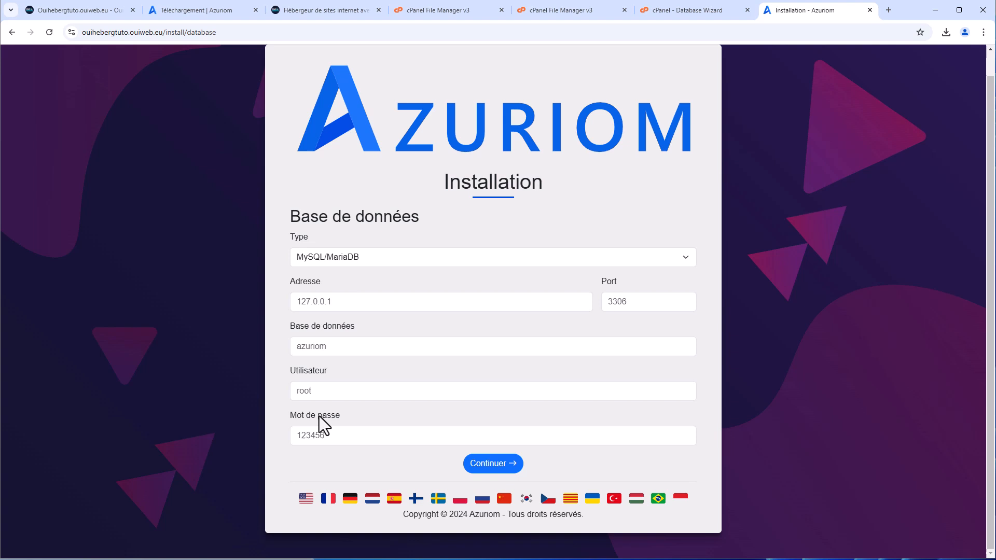
click(357, 439)
key(ctrl+v)
click(718, 8)
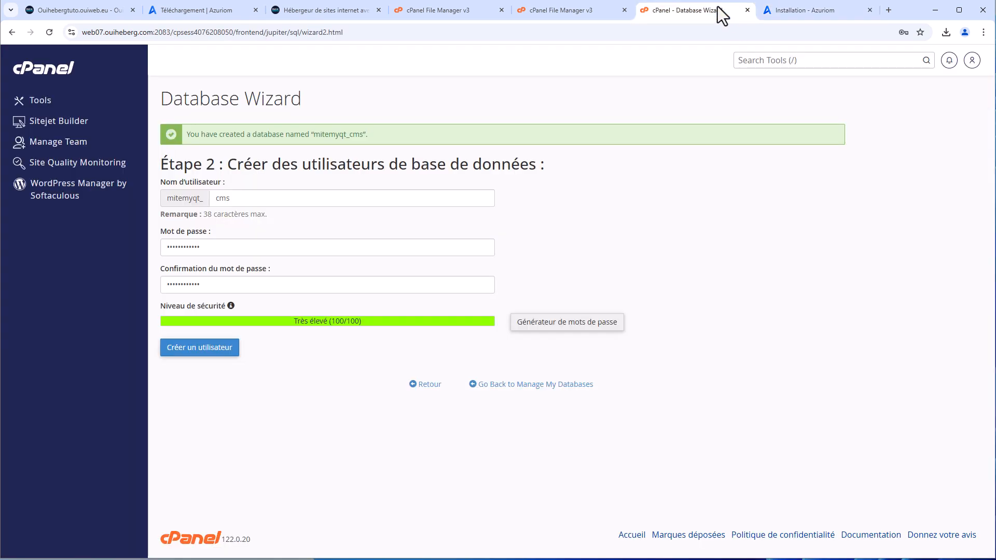
click(216, 352)
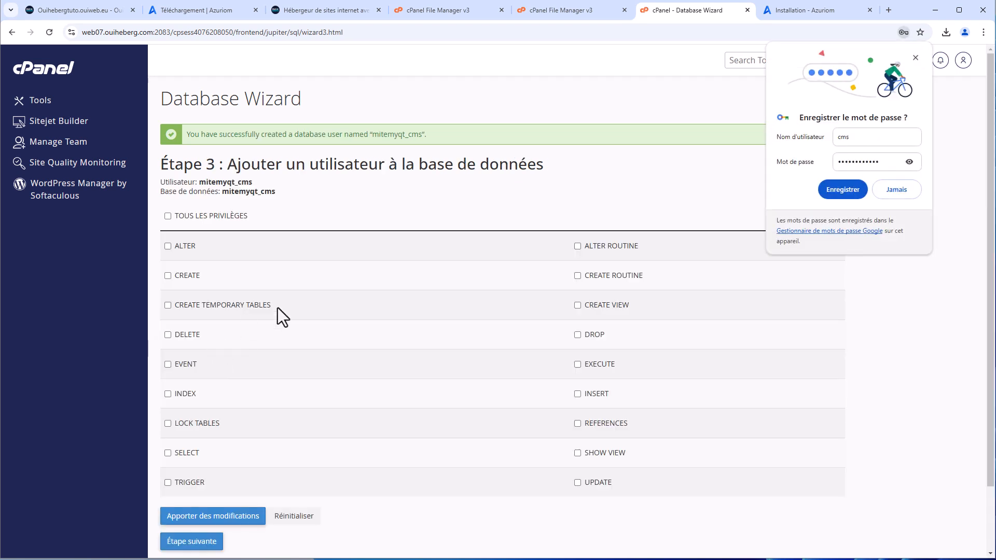
Tick TOUS LES PRIVILÈGES for the cms user on the cms database
click(895, 192)
scroll(244, 233, down, 1)
click(213, 166)
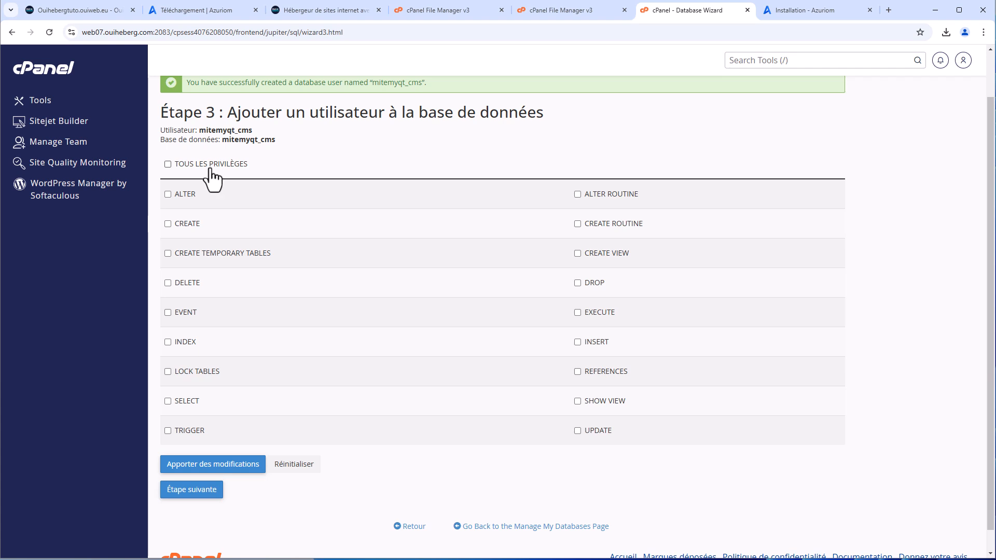
Copy the cms database and user names into the Azuriom installer's database and user fields
double_click(236, 130)
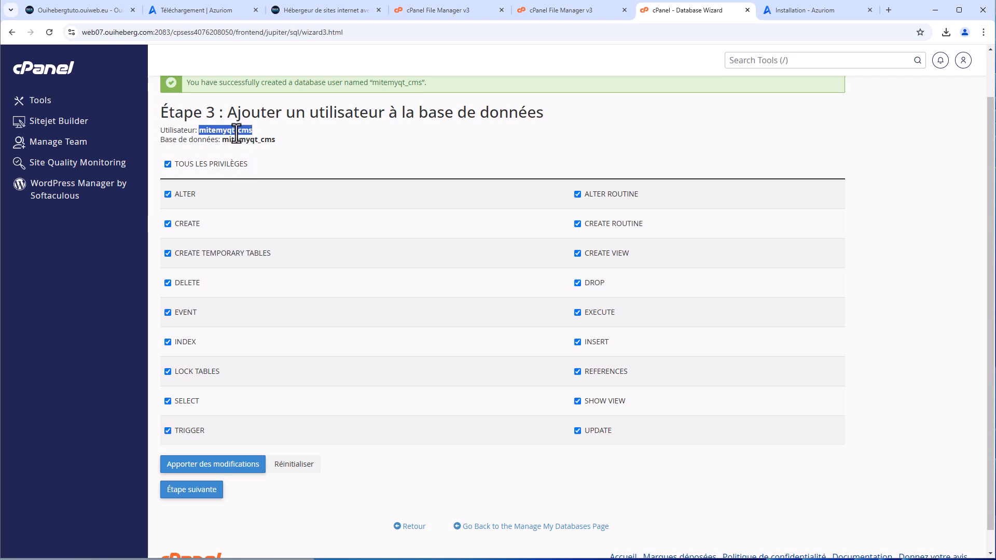
right_click(237, 131)
click(262, 139)
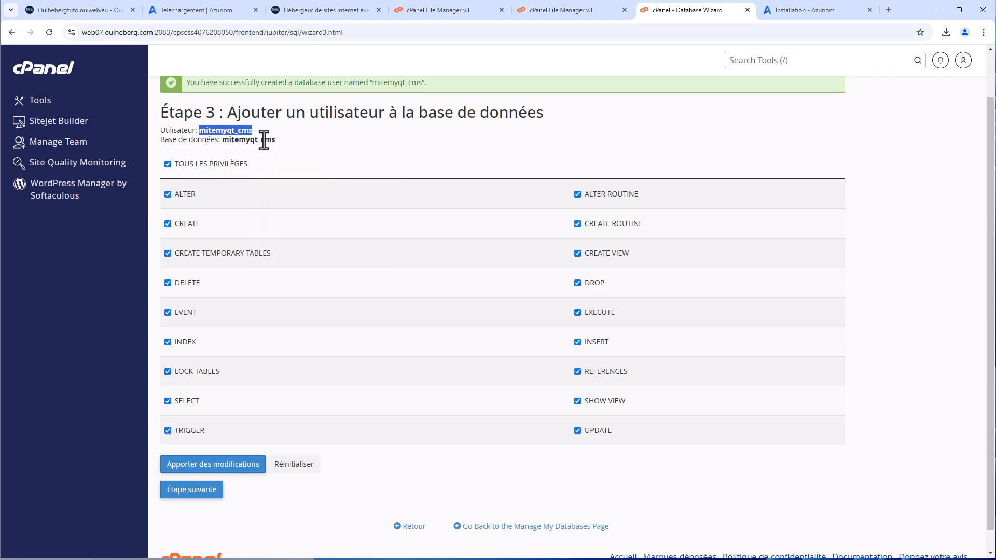
click(793, 10)
click(336, 347)
key(ctrl+v)
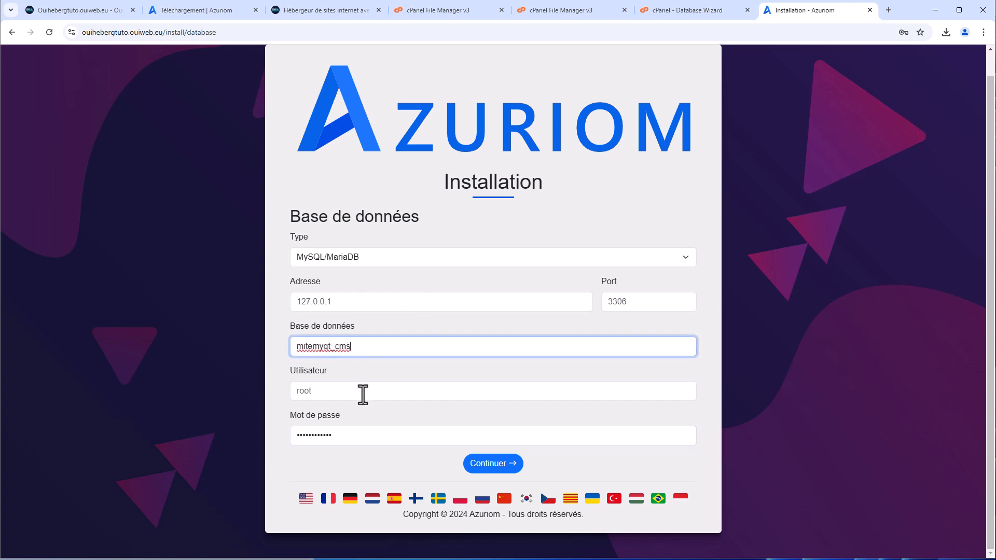
click(692, 9)
double_click(243, 139)
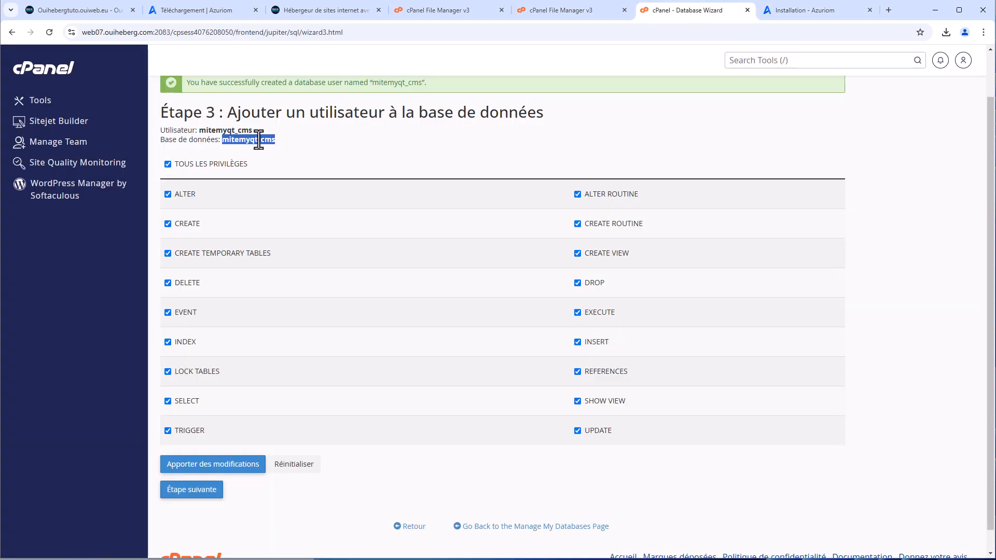
click(818, 11)
click(351, 391)
key(ctrl+v)
click(630, 364)
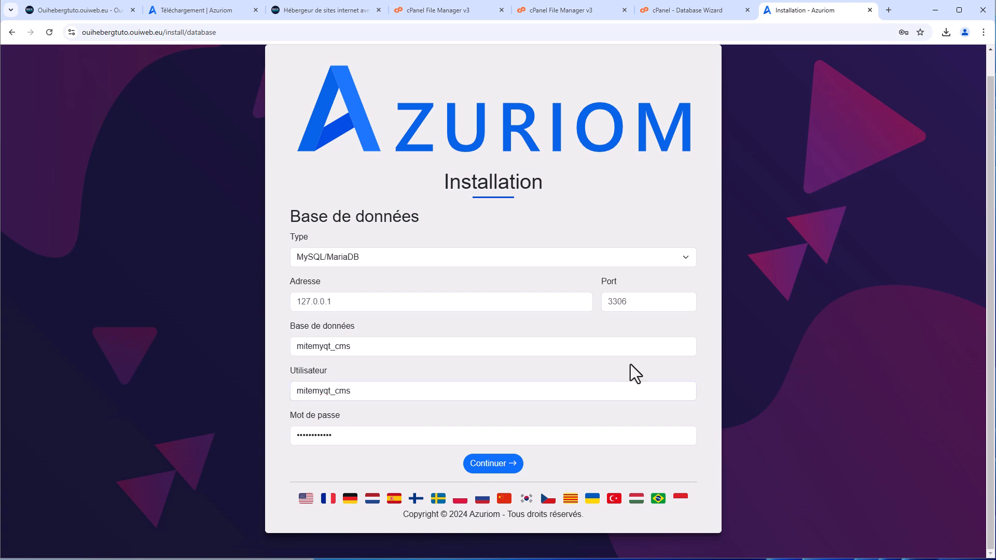
Apply the privileges in the Database Wizard and return to the Azuriom installer
click(703, 14)
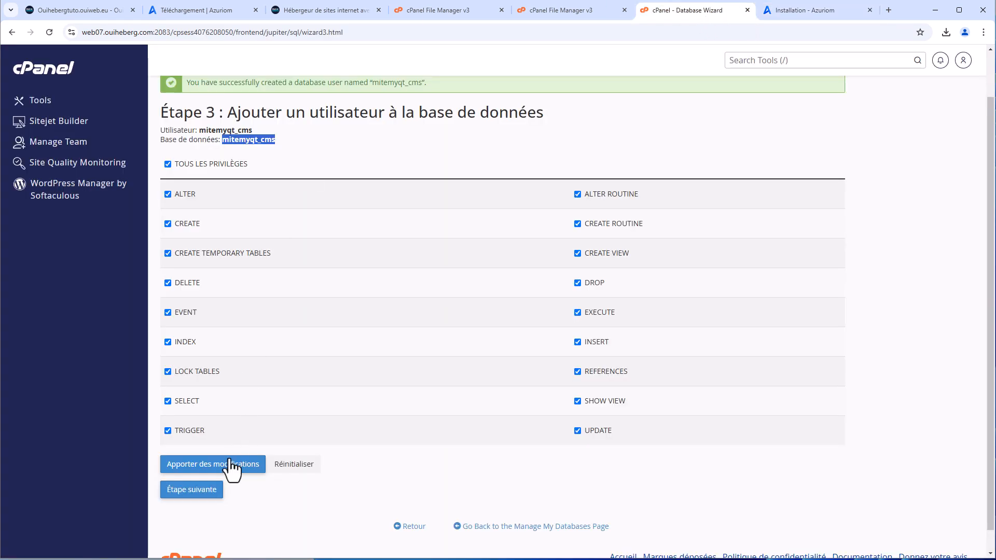
click(206, 497)
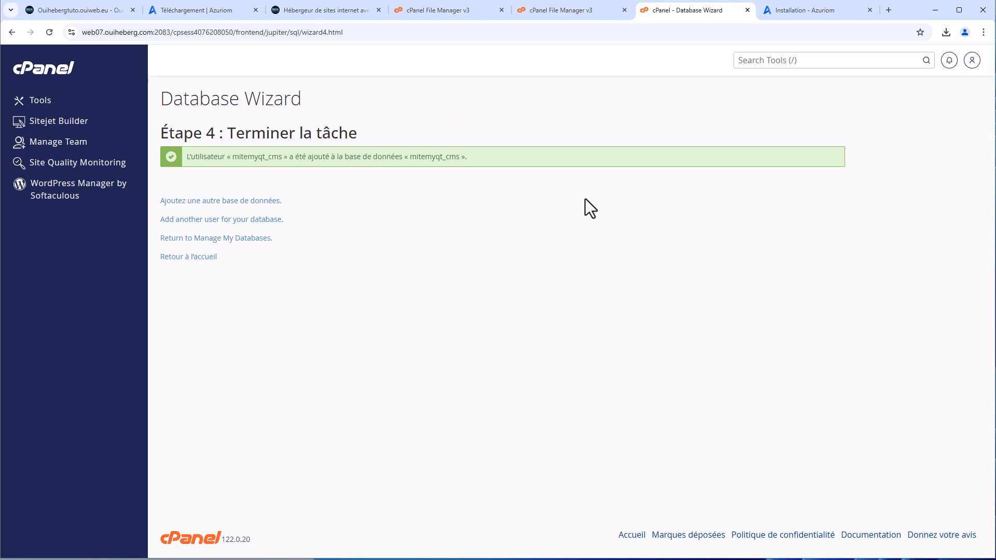
click(792, 12)
Submit the database settings with localhost as the address, declining to save the password
scroll(570, 451, up, 1)
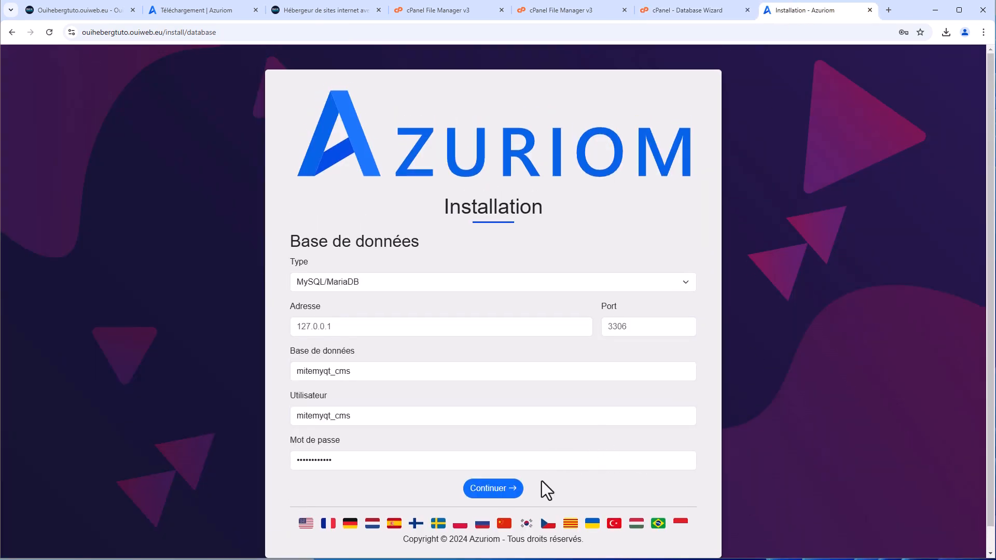
click(380, 330)
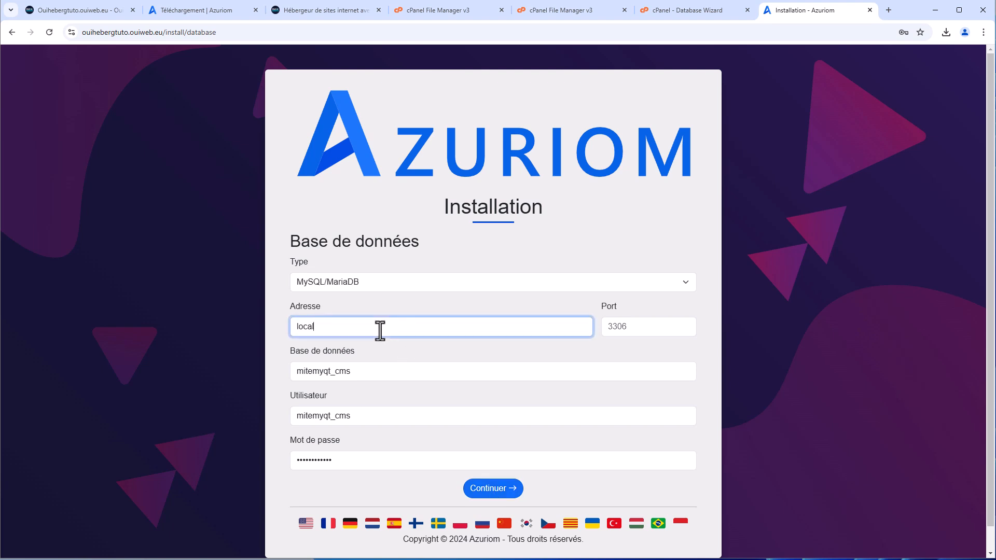
text(localhost)
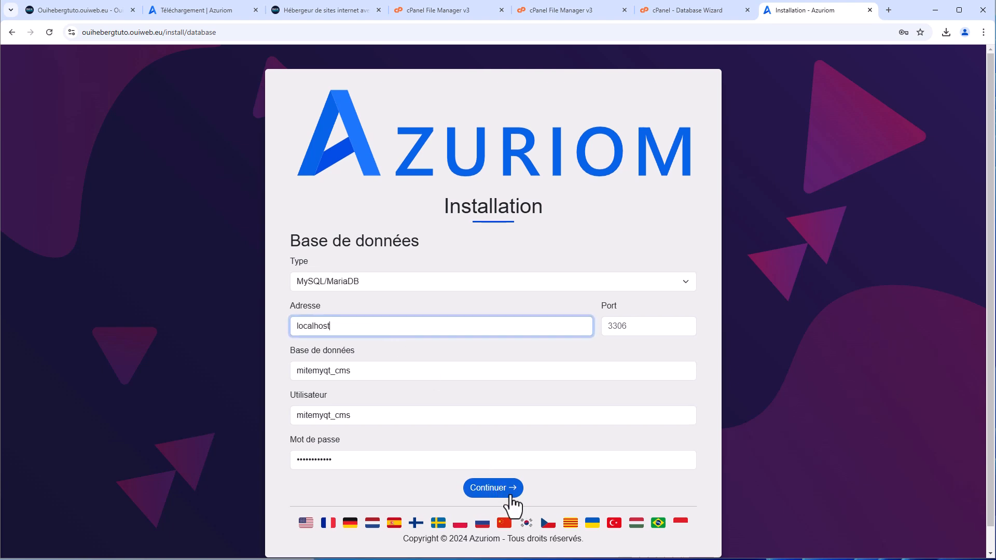
scroll(505, 497, down, 1)
click(491, 471)
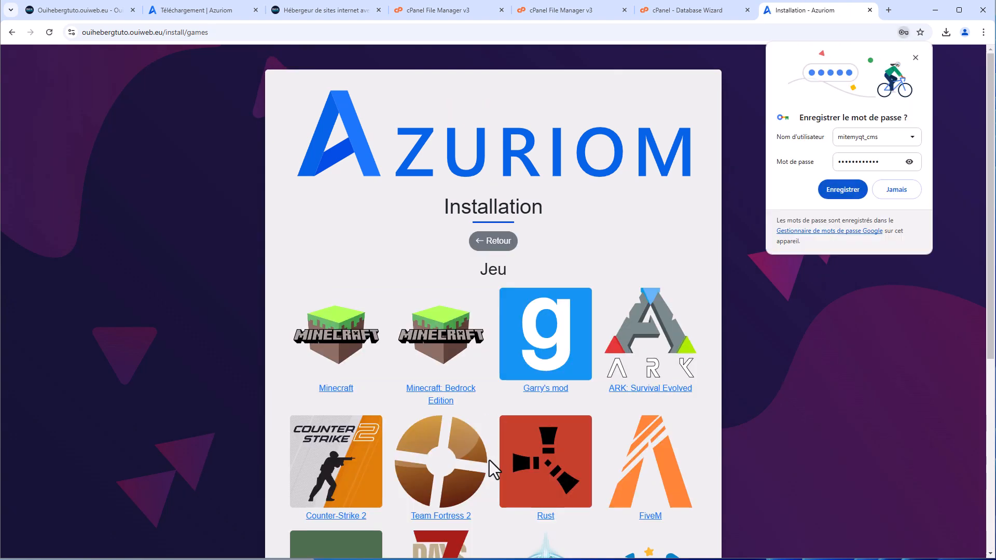
click(896, 190)
Choose Minecraft as the site's game
scroll(713, 255, down, 2)
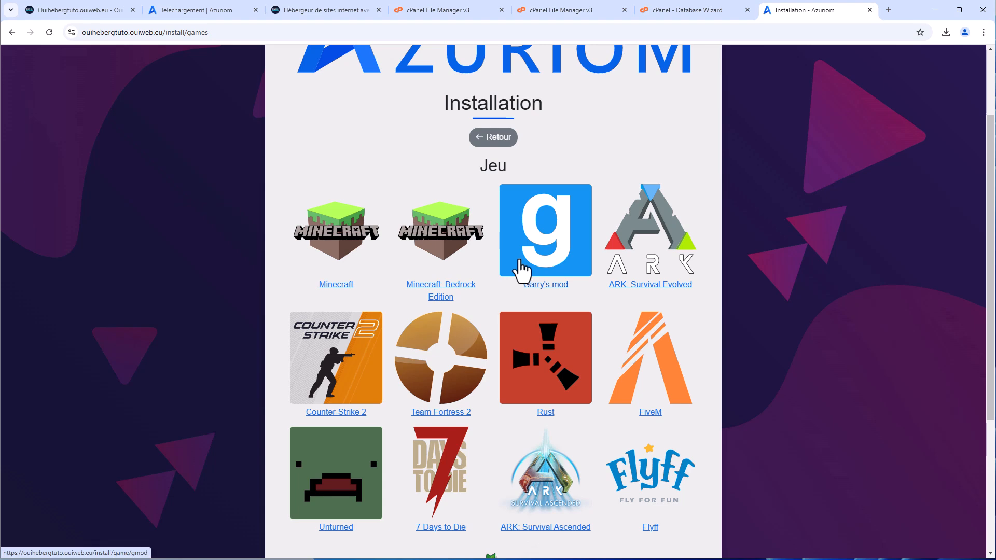
scroll(392, 262, down, 1)
scroll(397, 243, down, 1)
scroll(397, 245, up, 1)
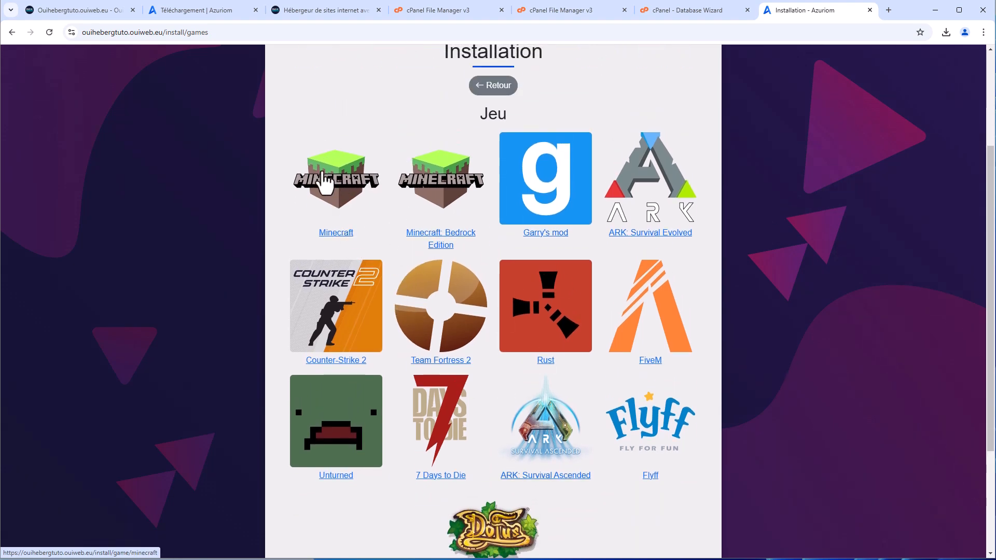
click(348, 210)
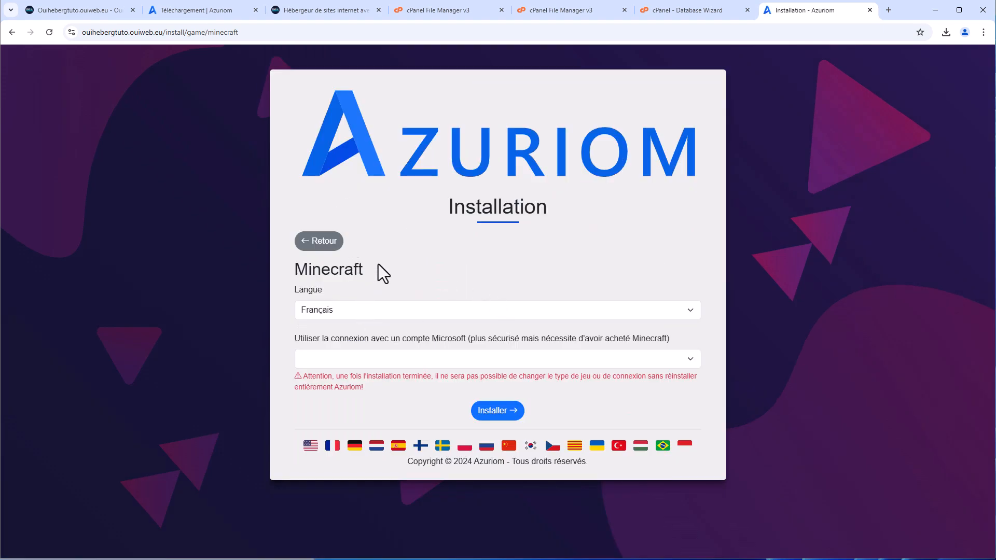
Set Microsoft-account login to Non
click(392, 359)
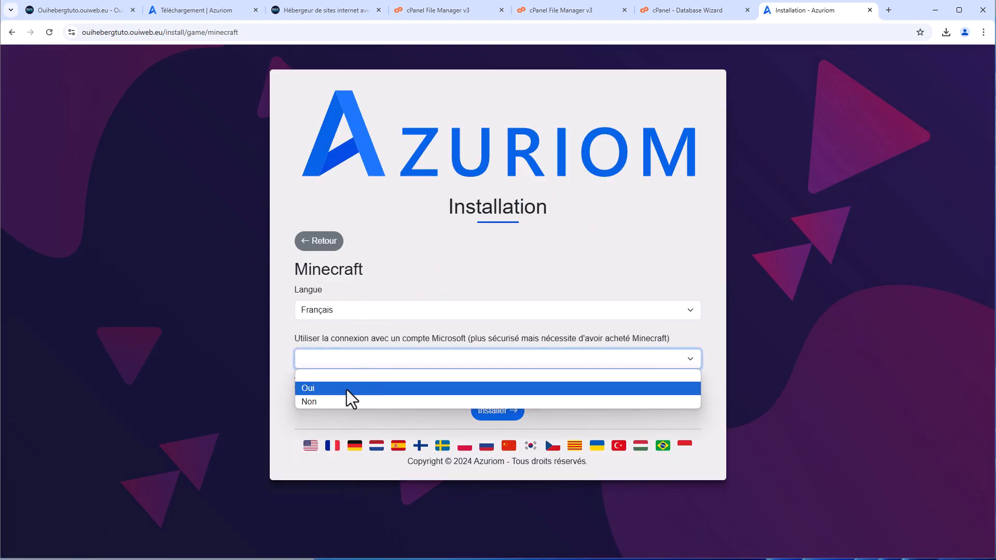
click(344, 401)
scroll(400, 337, down, 2)
Enter admin as Pseudo, an e-mail address, and a password with its confirmation
click(400, 338)
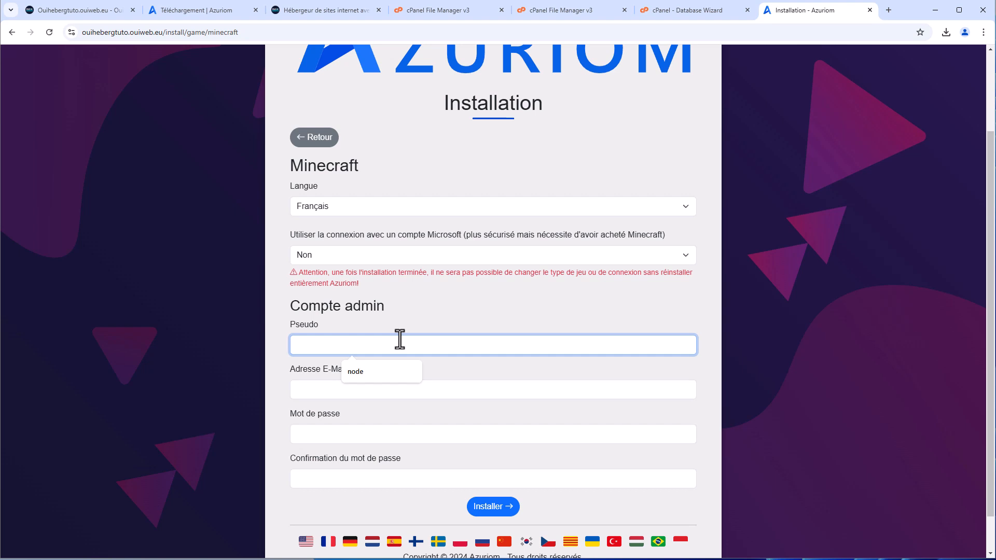
text(admin)
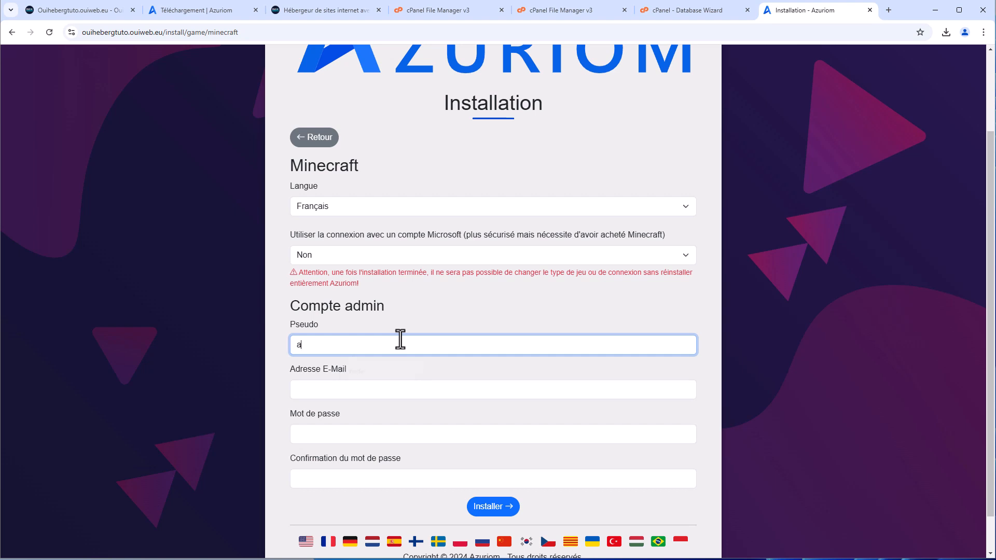
triple_click(372, 398)
click(373, 391)
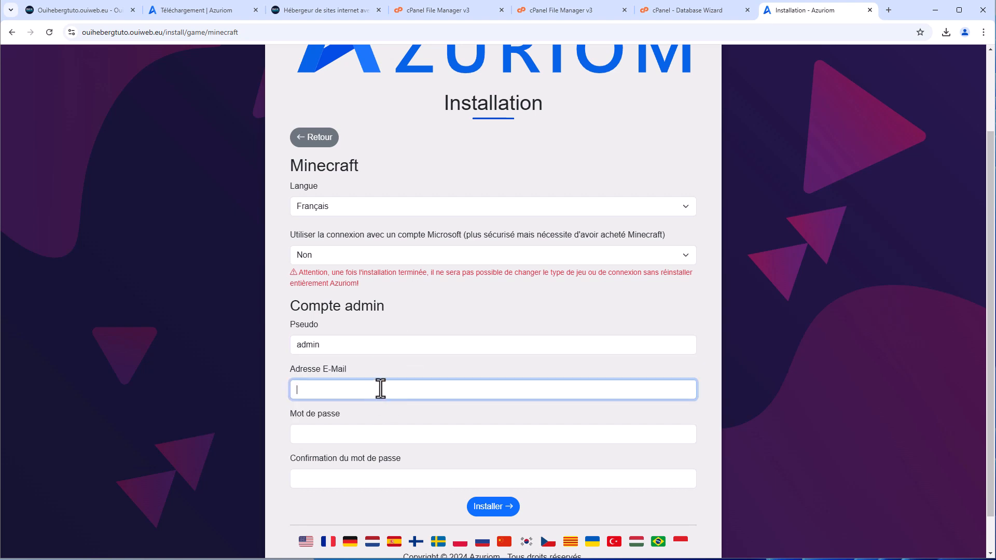
click(349, 431)
text(a)
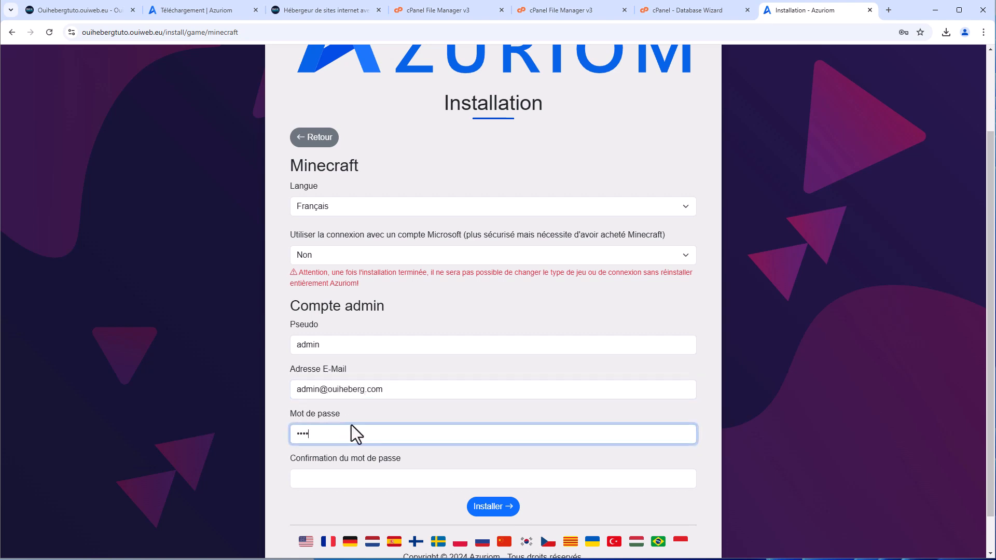
click(361, 459)
text(admin)
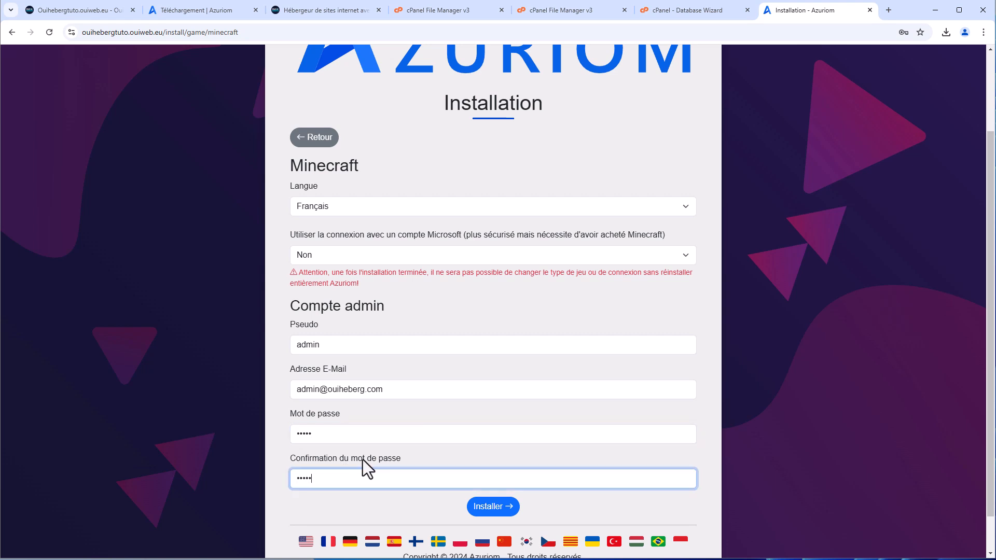
Submit the install and confirm Installer in the warning modal
scroll(410, 449, down, 1)
click(497, 465)
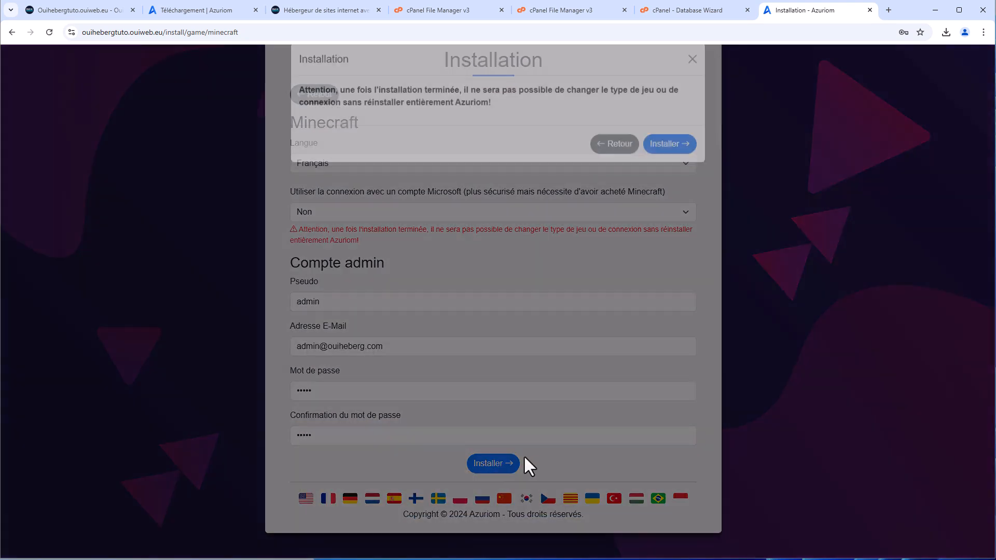
click(669, 168)
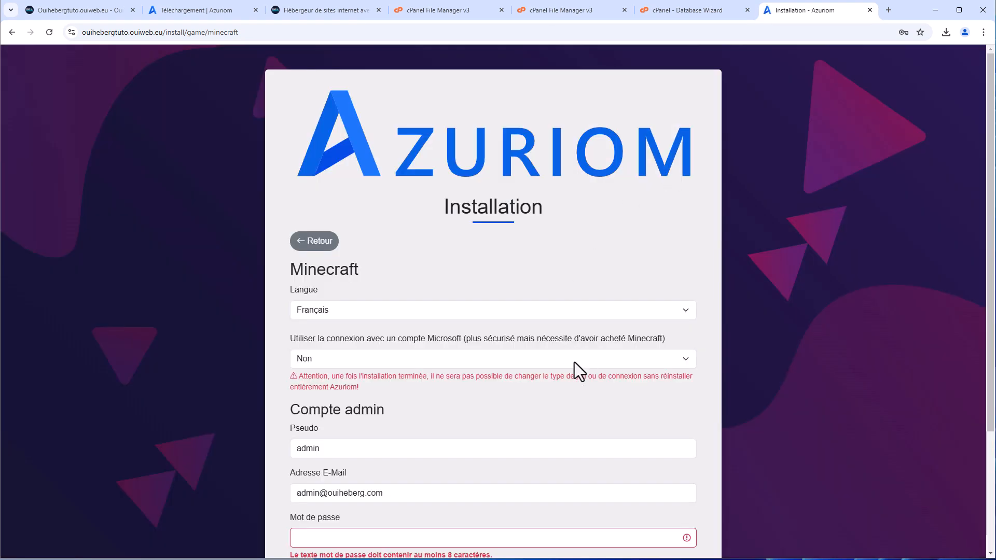
scroll(574, 362, down, 2)
Reuse the copied e-mail text as the admin password in both Mot de passe and Confirmation
click(478, 433)
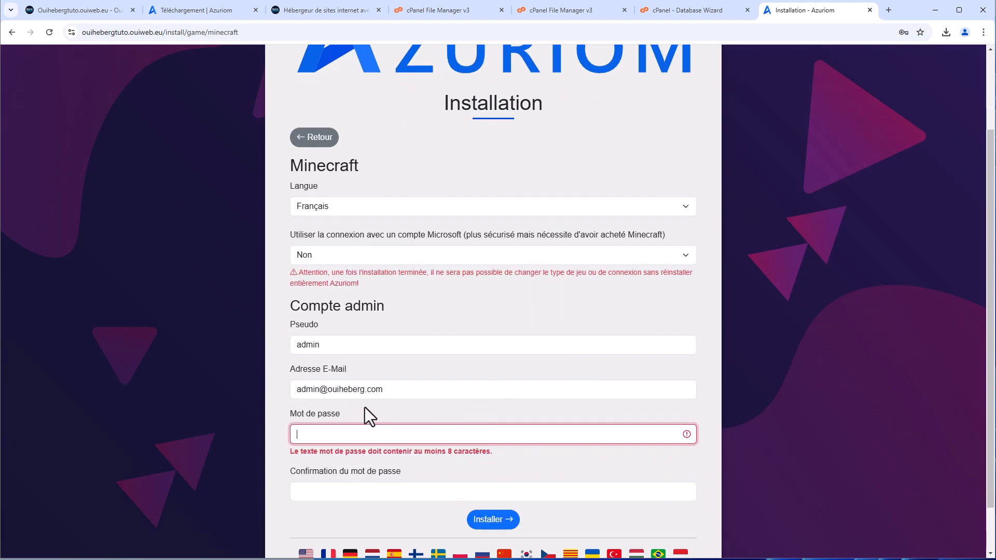
drag(398, 387, 143, 384)
key(ctrl+c)
click(337, 435)
key(ctrl+v)
click(334, 489)
key(ctrl+v)
Resubmit the form with Installer and confirm the installation in the warning modal
scroll(484, 381, up, 1)
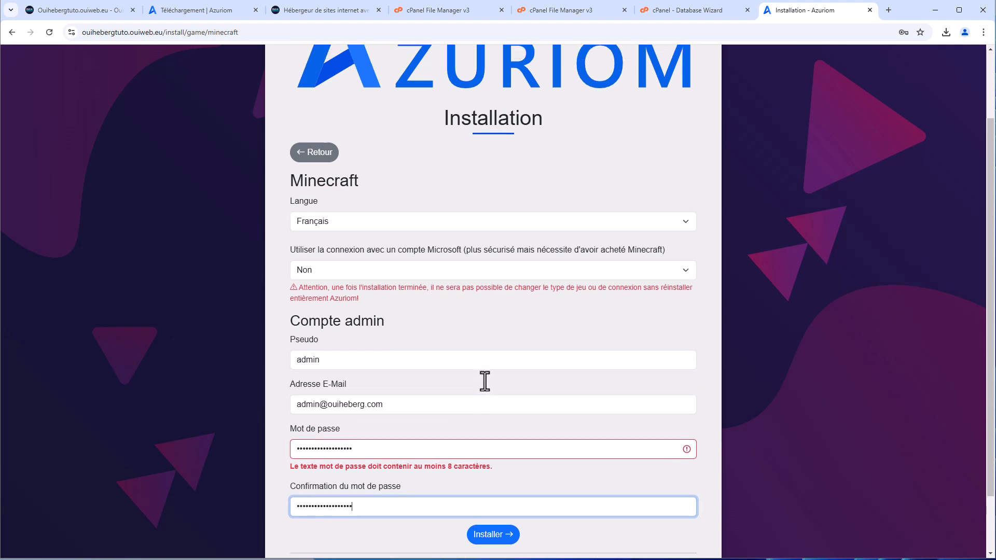
scroll(503, 370, down, 1)
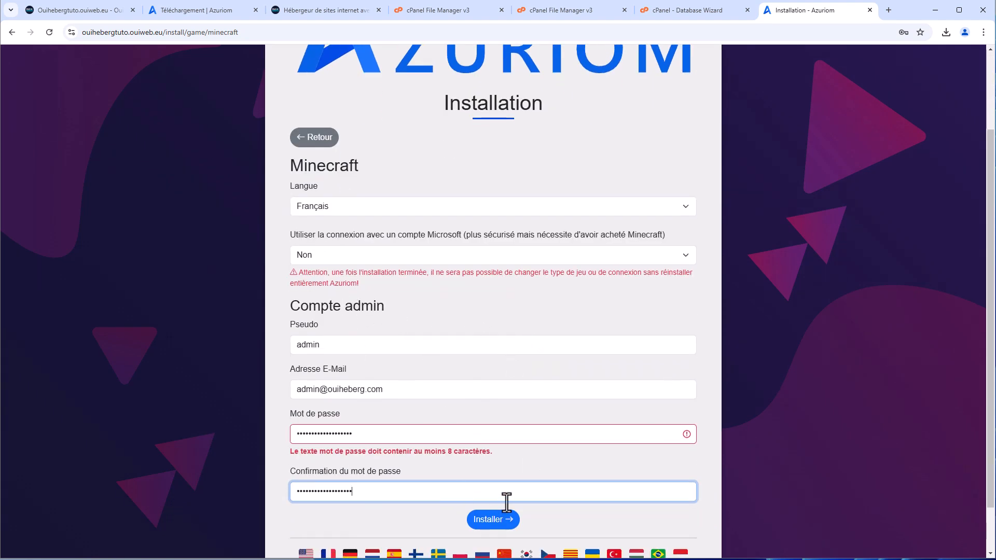
scroll(506, 541, down, 1)
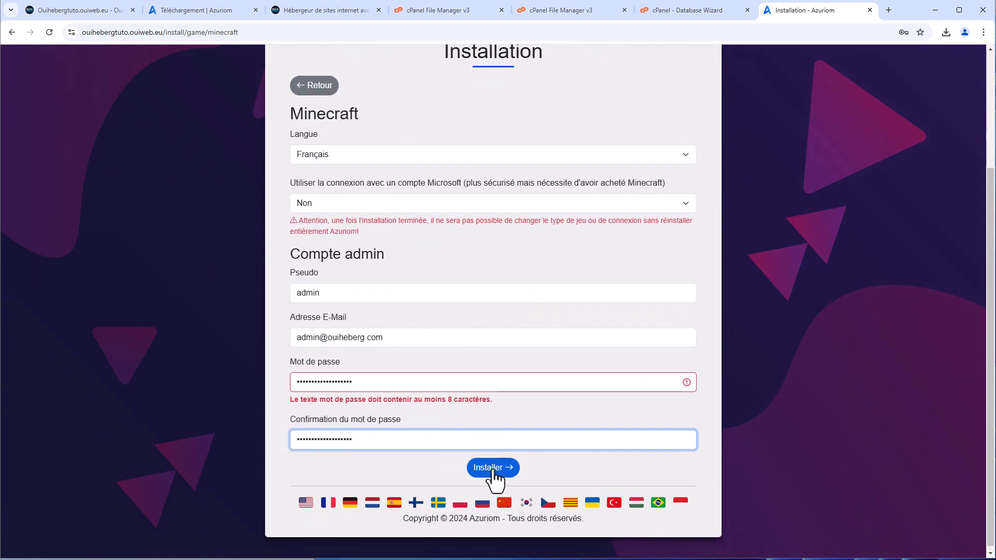
click(492, 468)
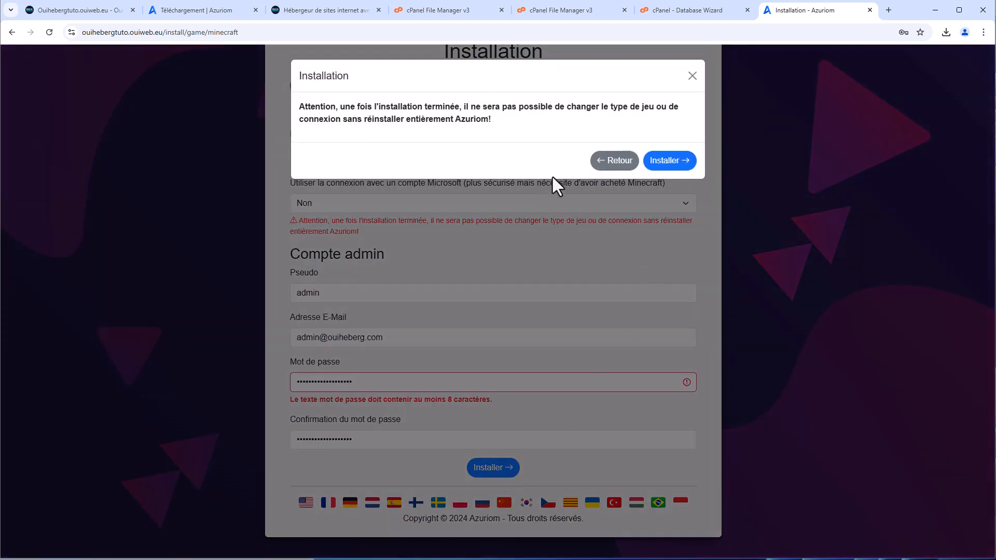
click(678, 166)
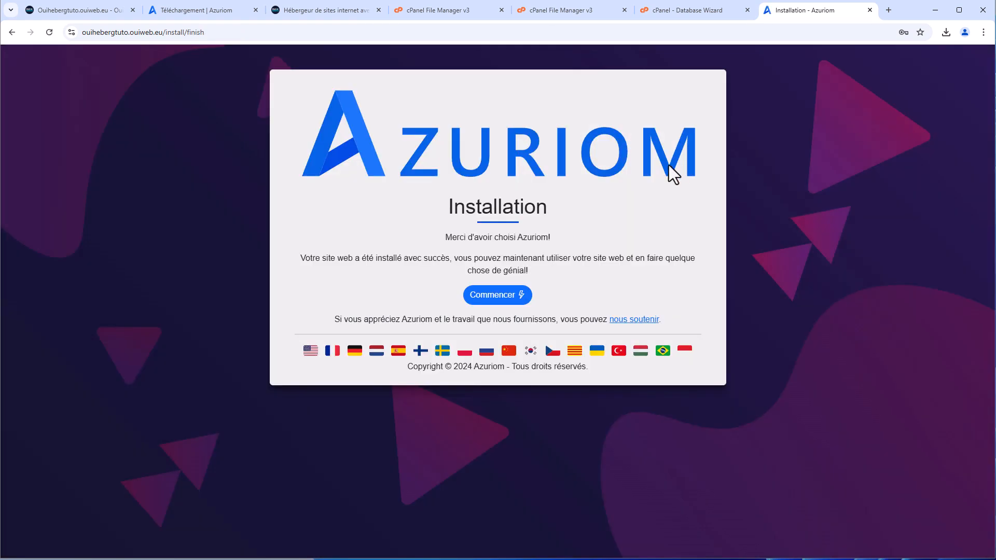
Open the new site and log in with the admin e-mail and pasted password
click(494, 296)
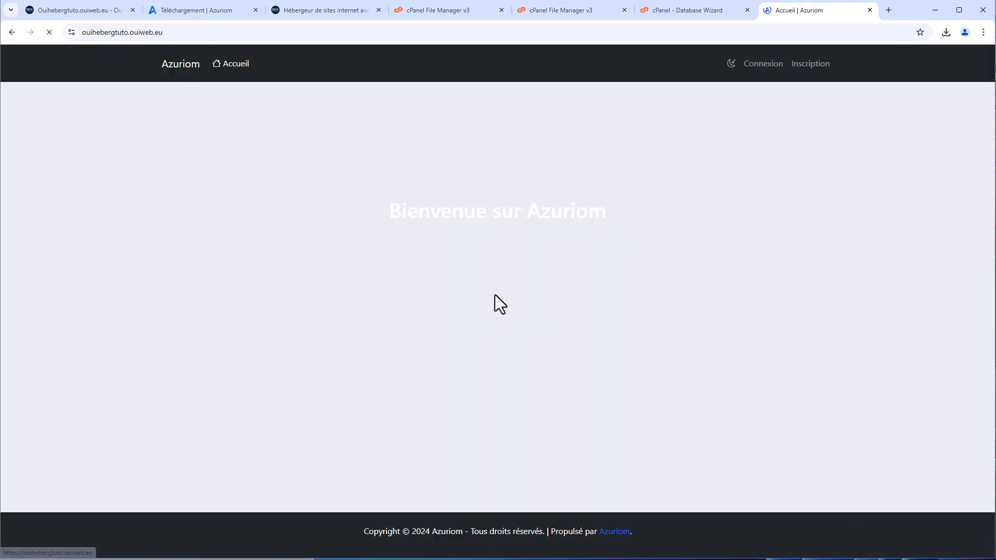
click(748, 66)
click(393, 172)
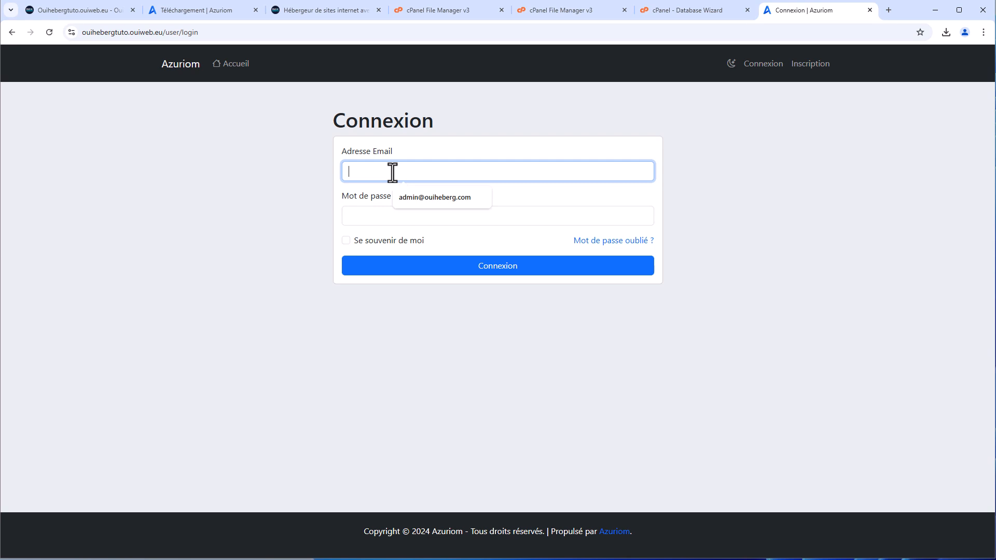
text(admin)
click(375, 217)
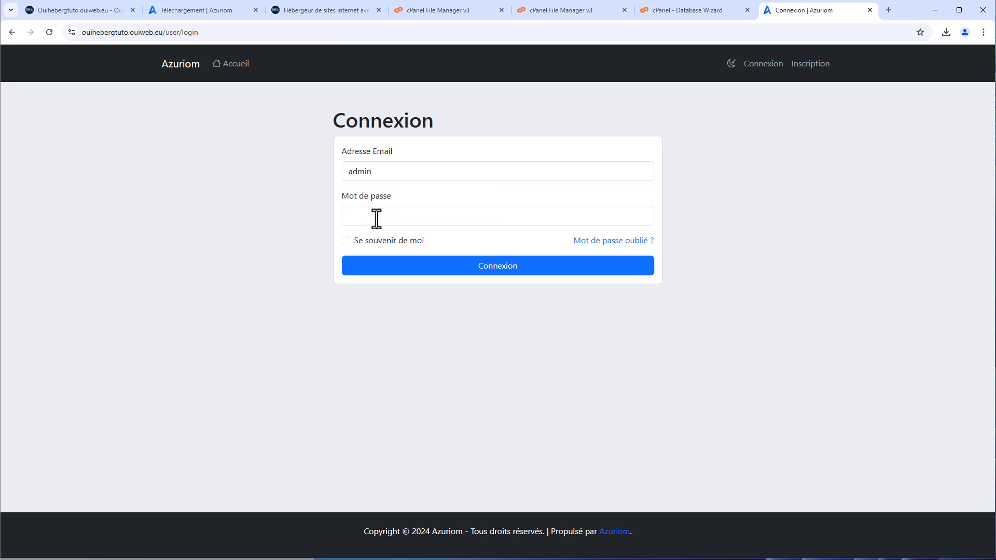
key(ctrl+v)
click(428, 271)
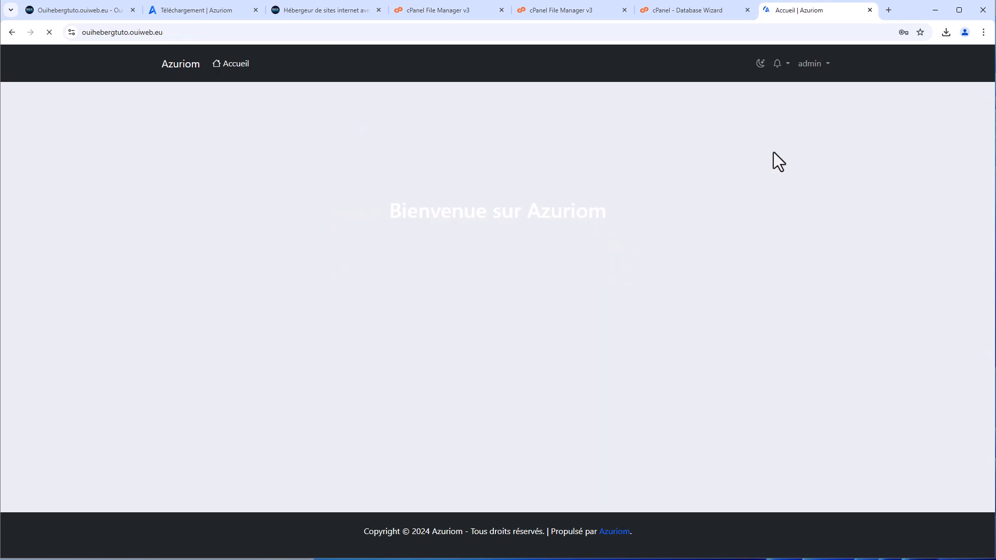
Visit the administration panel's Paramètres > Général page, then return to the site's home page
click(811, 64)
click(795, 105)
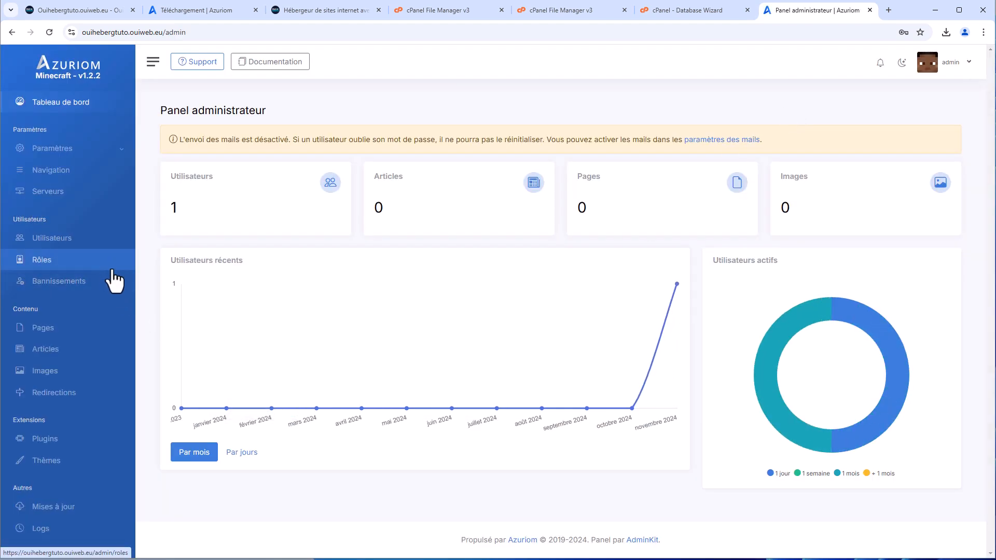
click(62, 149)
click(57, 169)
click(63, 108)
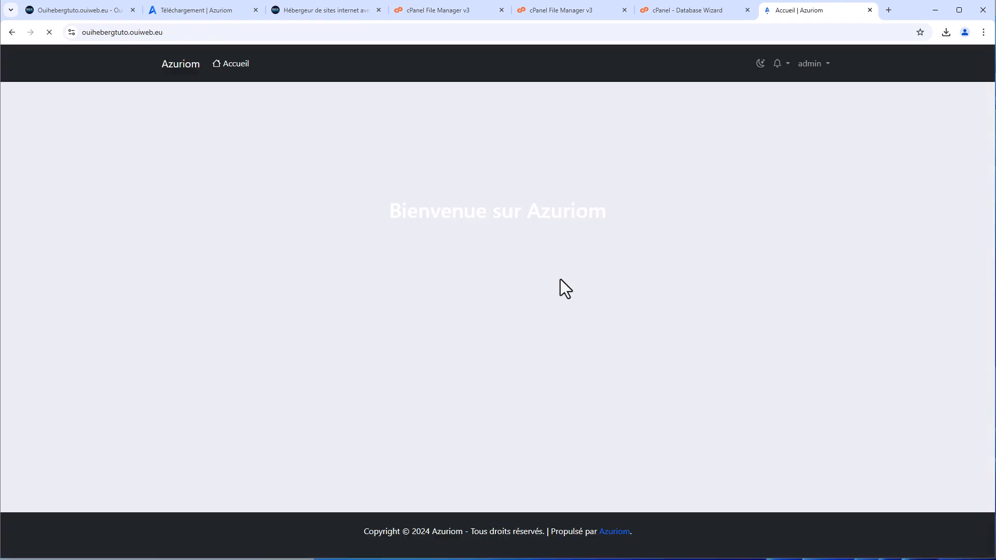